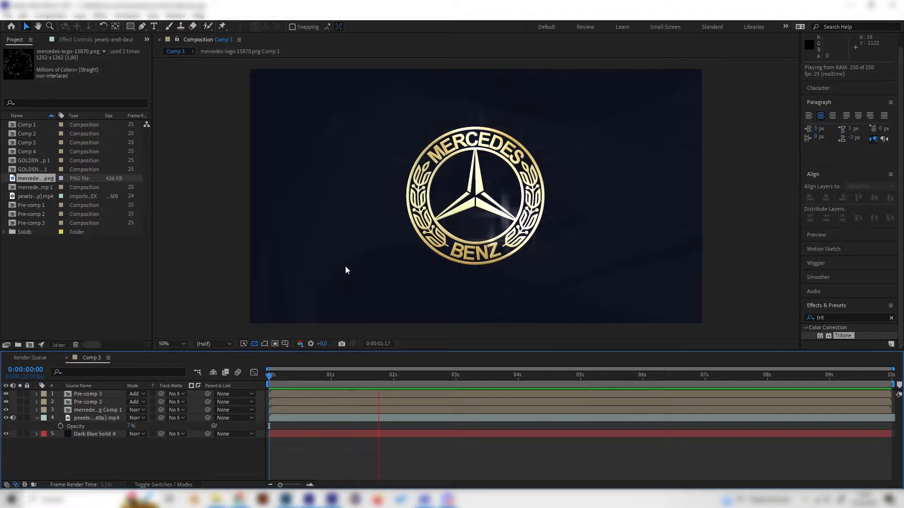
Step: Examine the finished gold logo animation in Comp 3 by scrubbing through its sparkles and reflections
key("space")
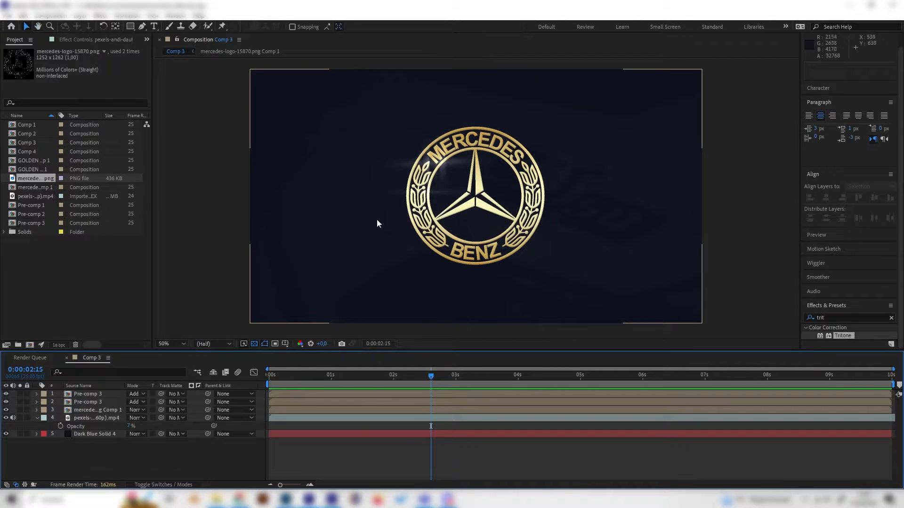
left_click_drag(375, 381, 642, 376)
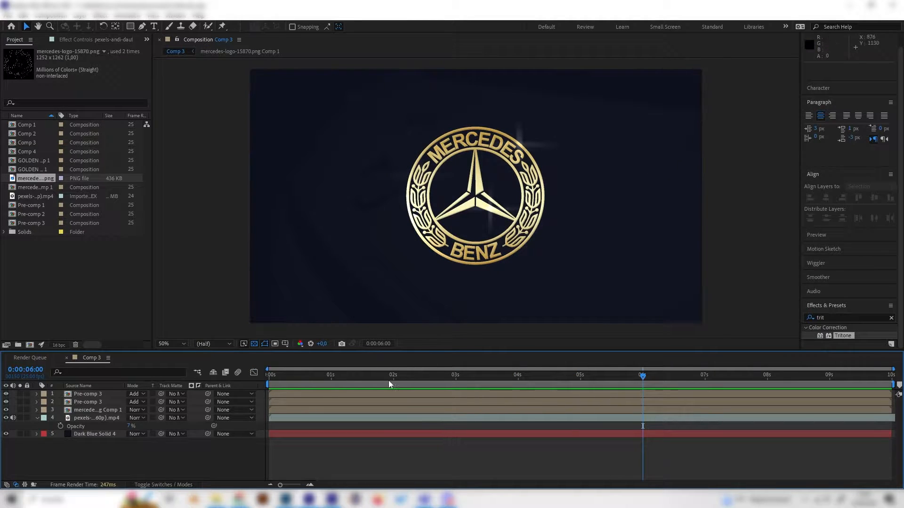
left_click(325, 385)
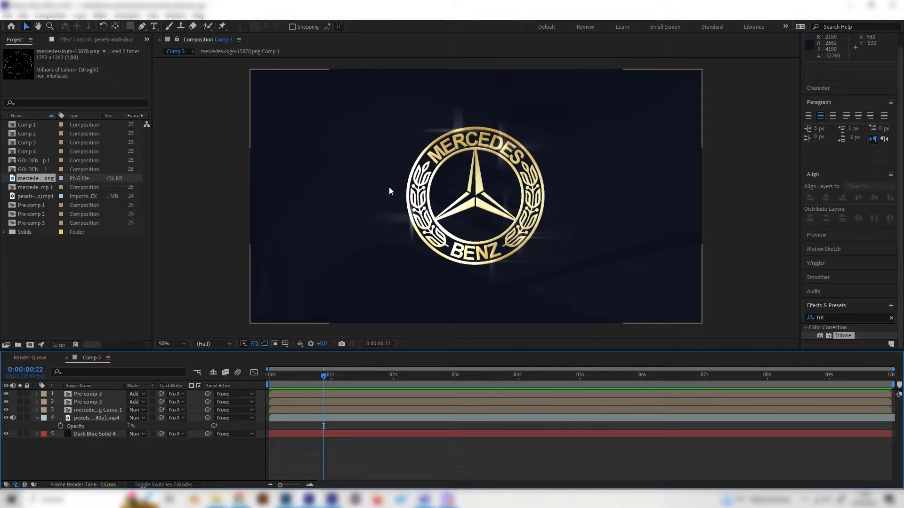
left_click(359, 384)
left_click_drag(378, 383, 343, 387)
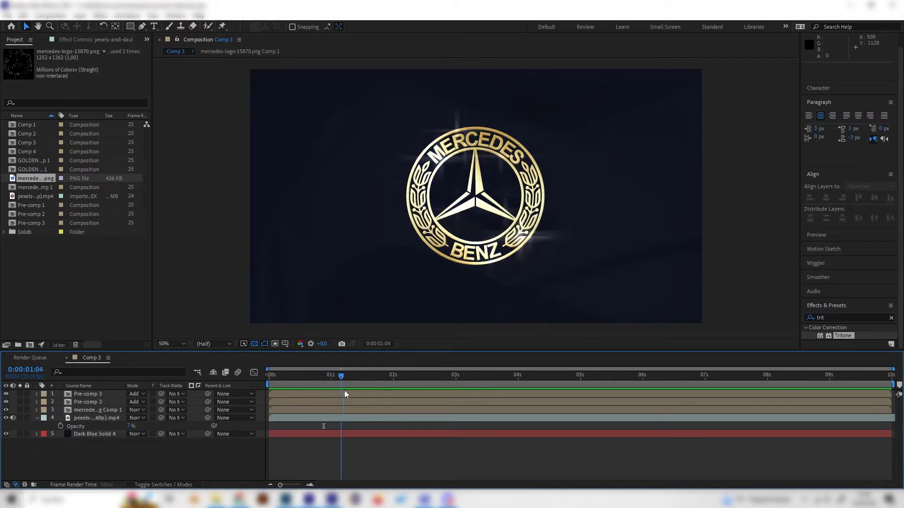
left_click_drag(395, 377, 506, 418)
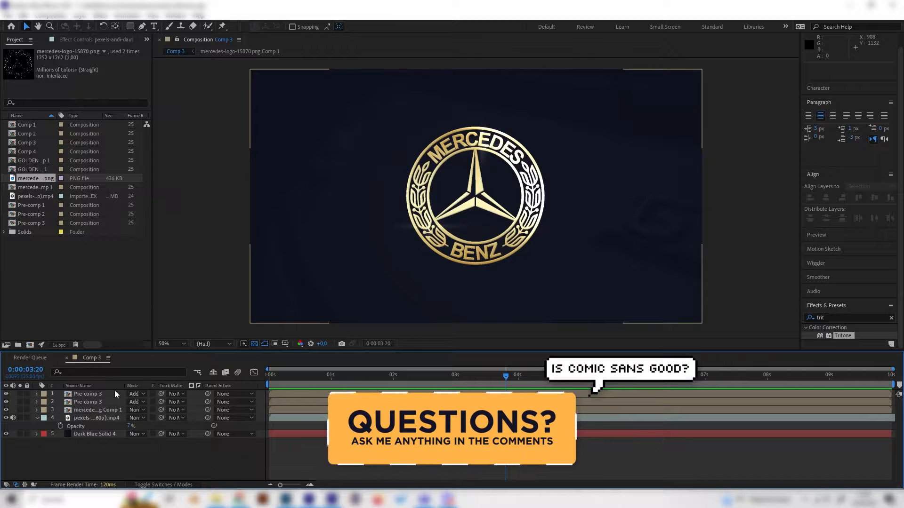
left_click(321, 377)
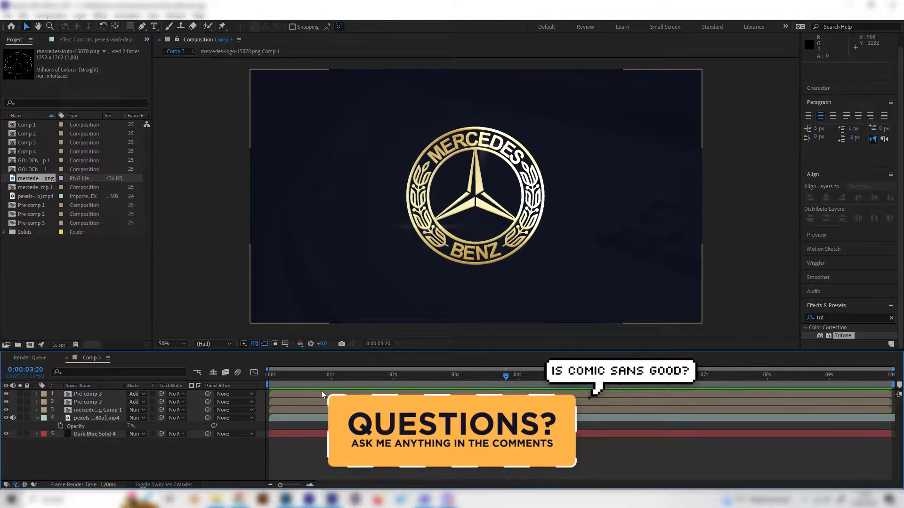
Step: Create a new 1920 x 1080 composition lasting 10 seconds at 25 fps
right_click(125, 299)
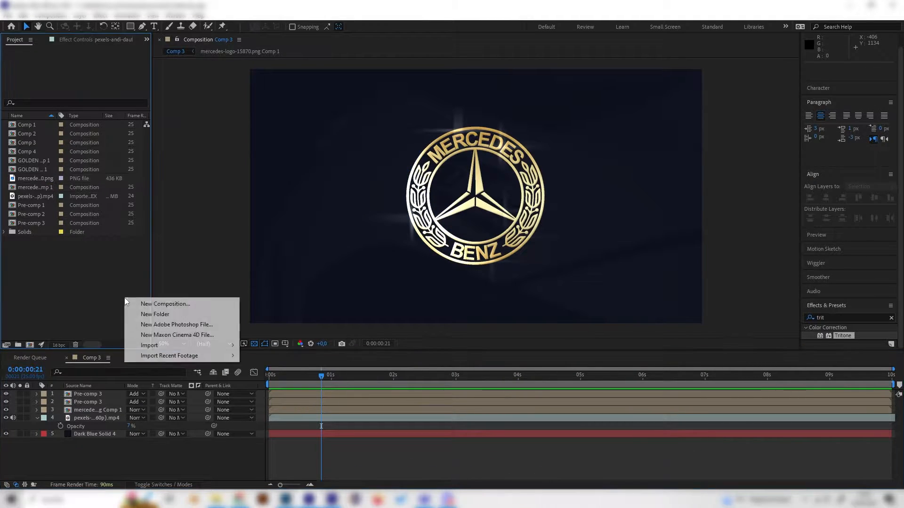
left_click(143, 302)
left_click(454, 303)
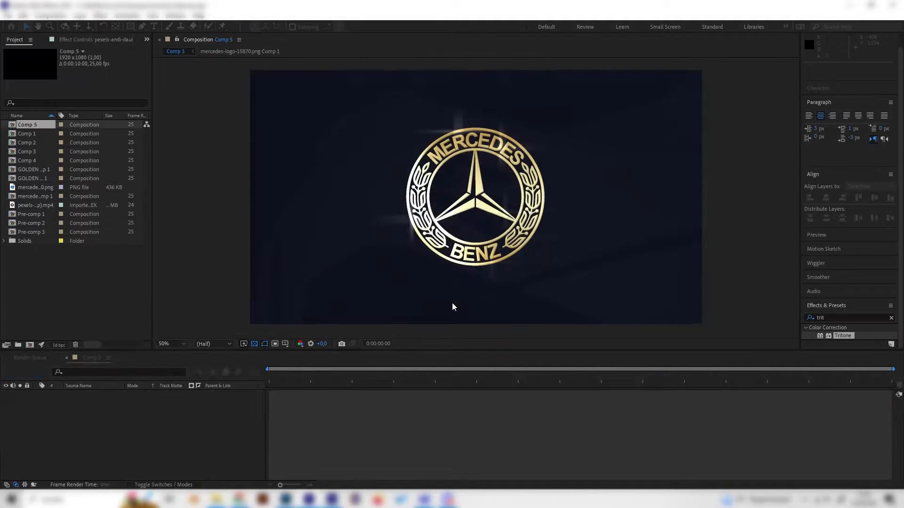
Step: Add a full-size dark blue solid with color 0D111D to the new composition as its background
right_click(182, 335)
mouse_move(225, 339)
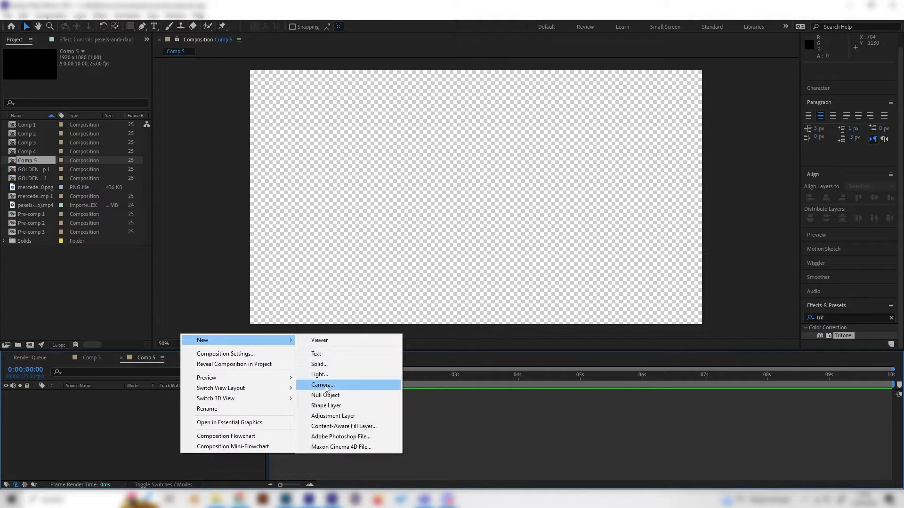
left_click(324, 365)
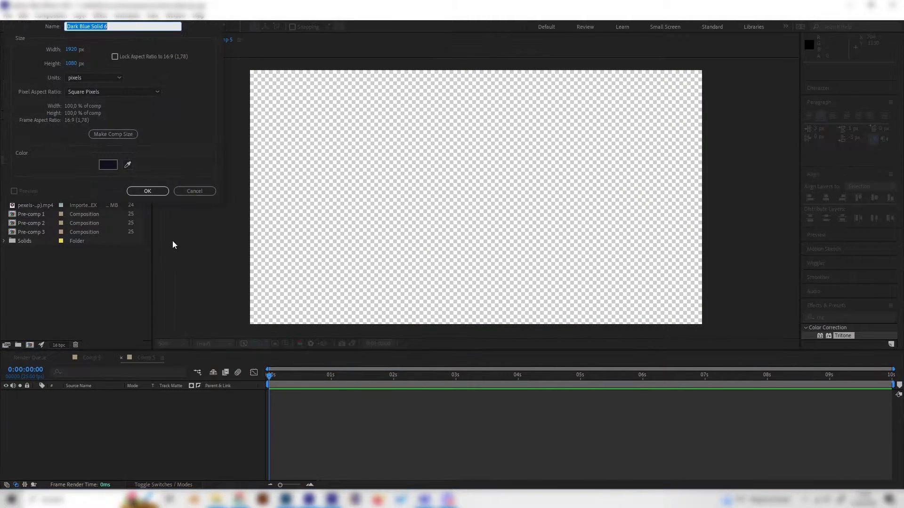
left_click(115, 166)
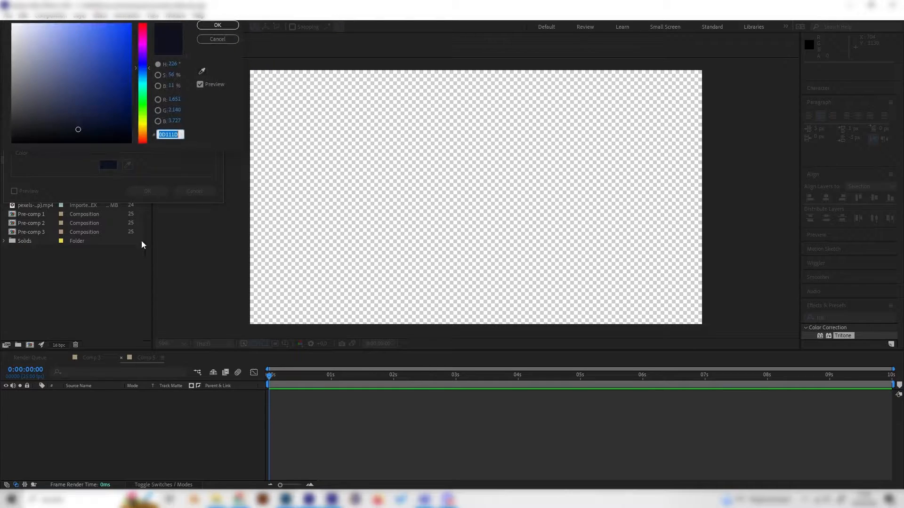
left_click(210, 28)
left_click(146, 191)
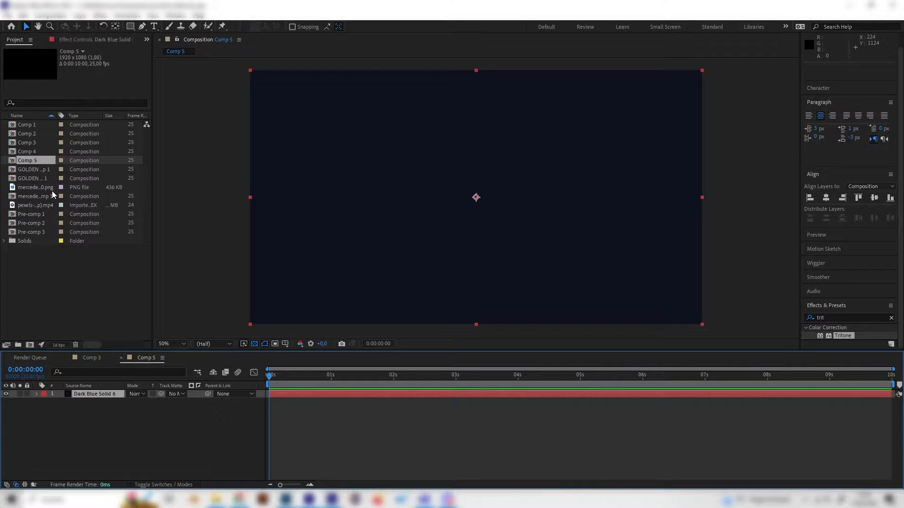
Step: Place the Mercedes logo PNG above the dark blue solid and scale it to 62%
left_click_drag(52, 191, 121, 394)
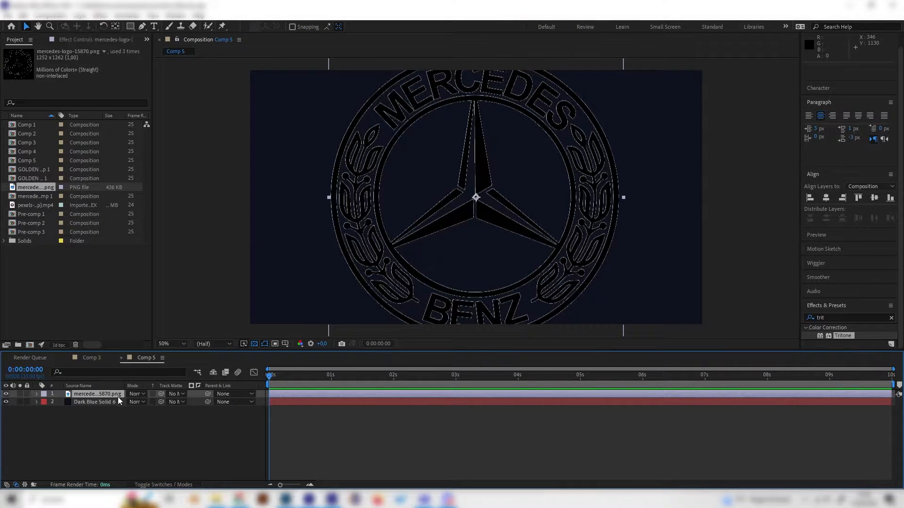
key("s")
mouse_move(151, 401)
left_mouse_down()
mouse_move(135, 402)
mouse_move(159, 401)
left_mouse_up()
left_click(166, 439)
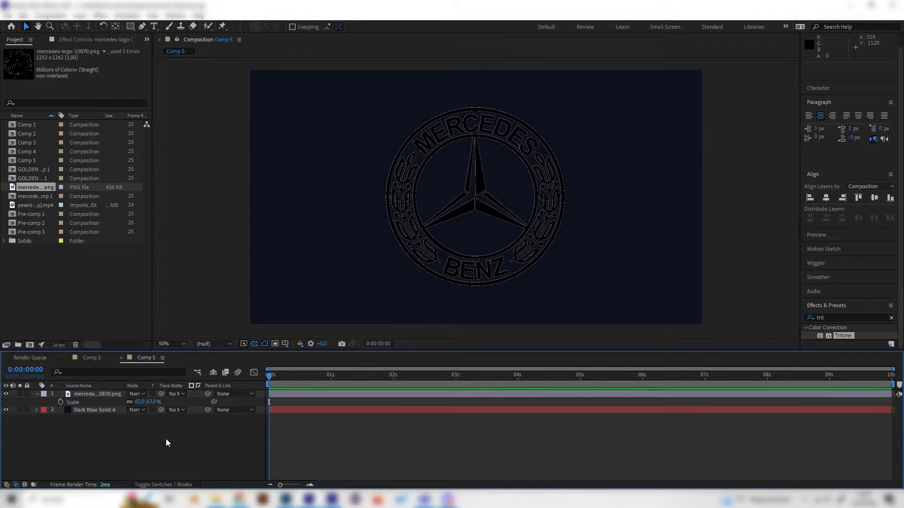
Step: Apply a Gradient Overlay layer style to the Mercedes logo layer
left_click(97, 394)
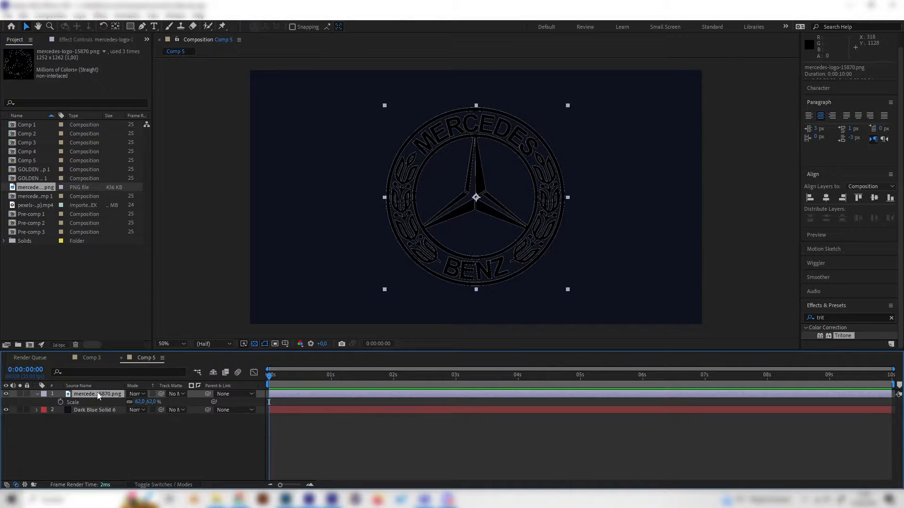
left_click(93, 359)
left_click(147, 359)
right_click(109, 394)
mouse_move(164, 242)
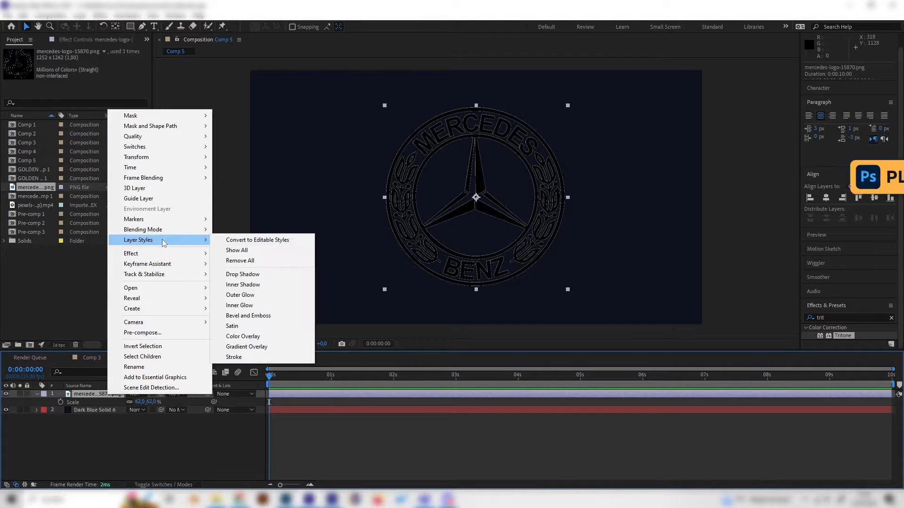
left_click(254, 347)
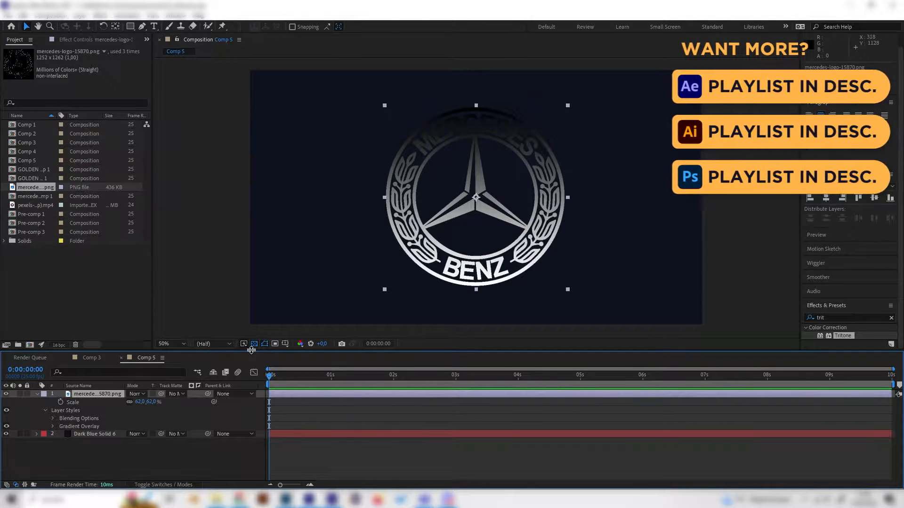
Step: Edit the Gradient Overlay's colors and set the starting color stop to BF953F
left_click(52, 427)
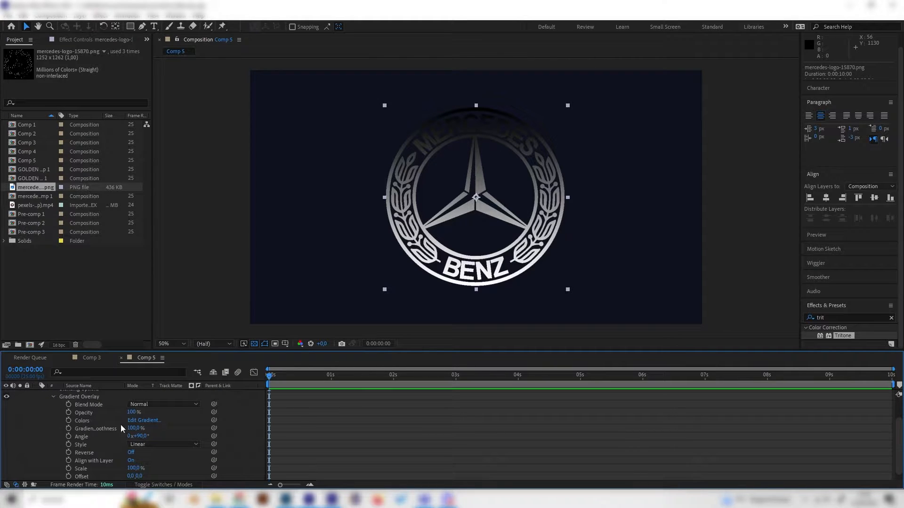
left_click(144, 420)
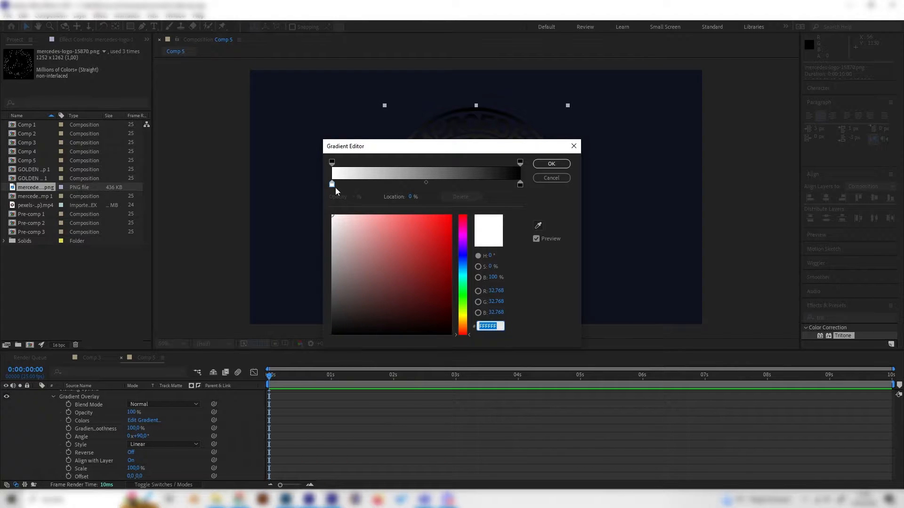
left_click(335, 187)
left_click(485, 325)
type("BF953F")
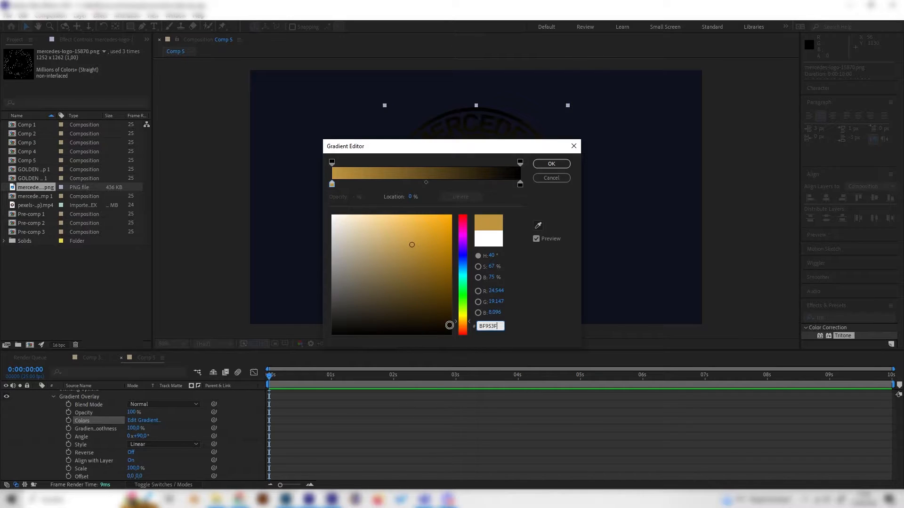
Step: Add a middle color stop at about 45% of the gradient and color it FCF6BA
left_click(417, 185)
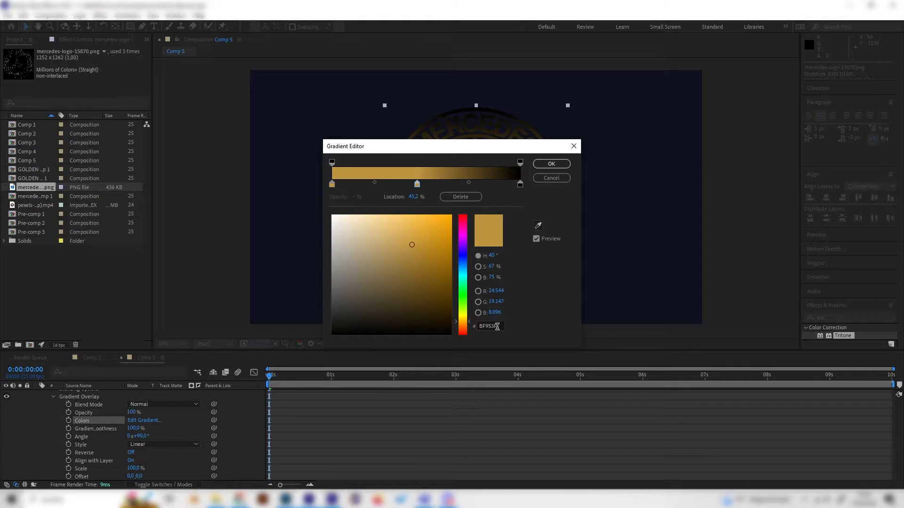
left_click(497, 326)
type("FCF6BA")
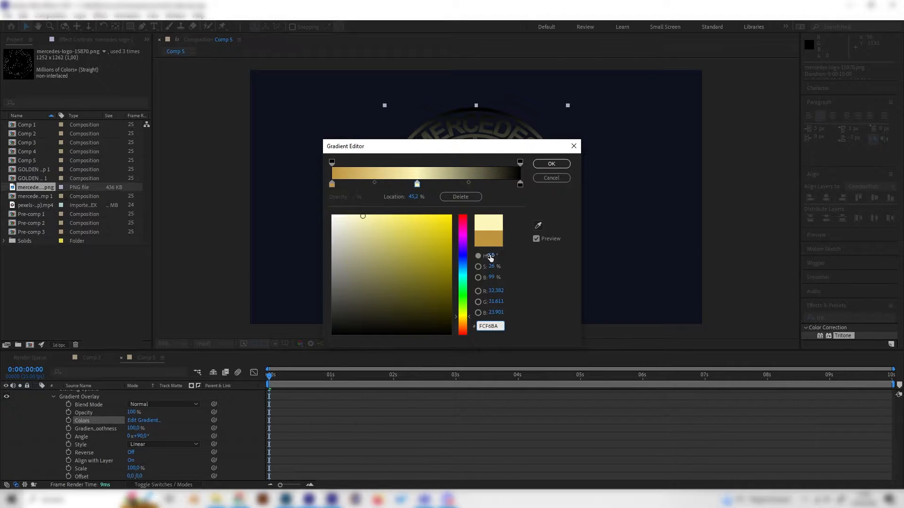
Step: Copy the starting color BF953F to the gradient's end stop, move the middle stop to 53% and apply the gradient
left_click(520, 184)
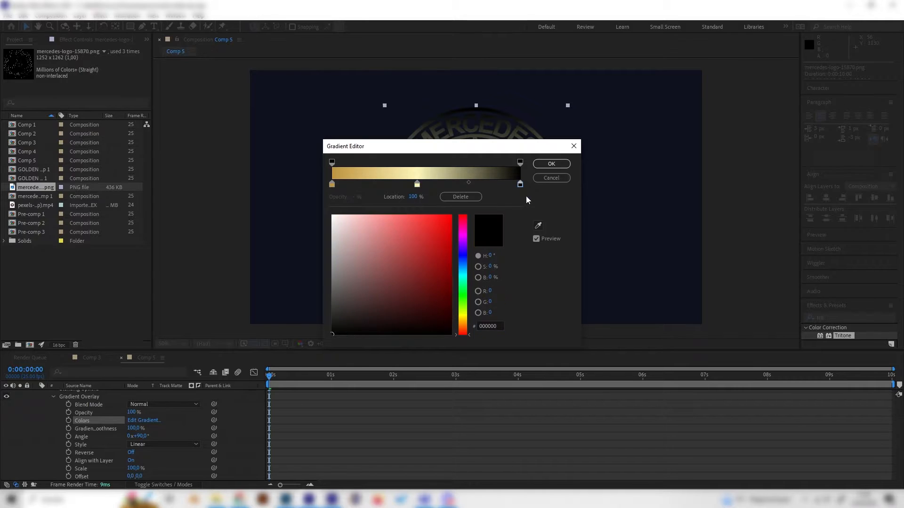
left_click(332, 184)
left_click(501, 326)
key("ctrl+c")
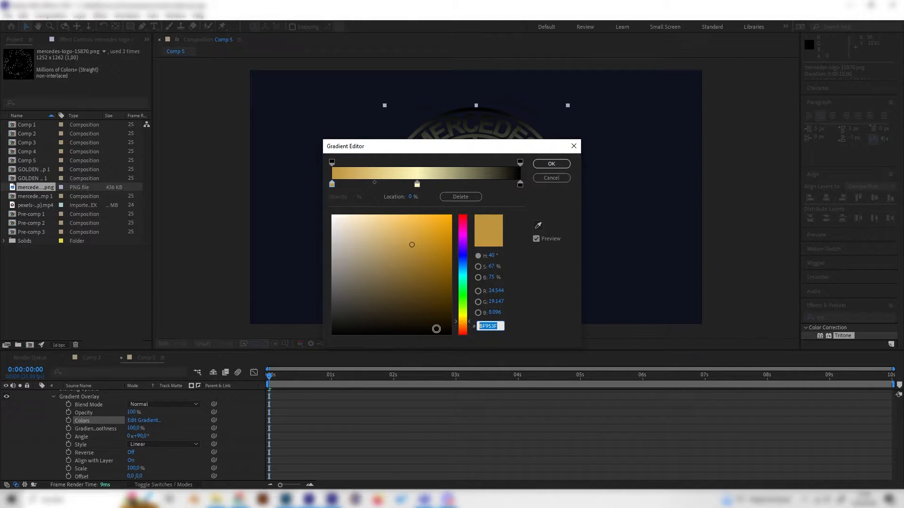
left_click(520, 184)
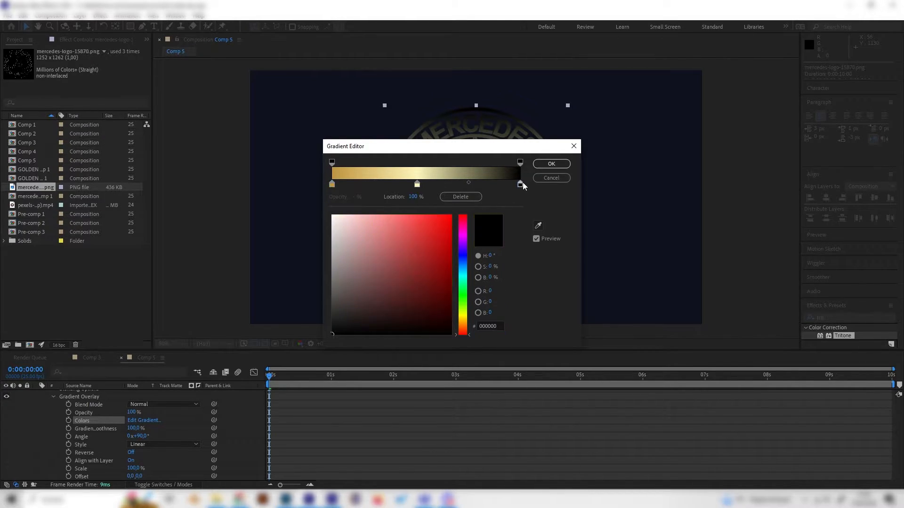
left_click(502, 324)
key("ctrl+v")
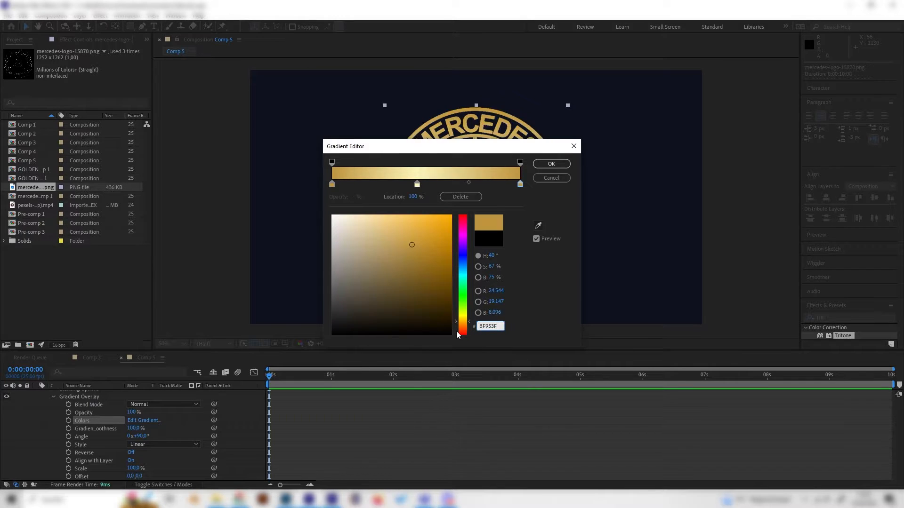
left_click_drag(417, 184, 434, 184)
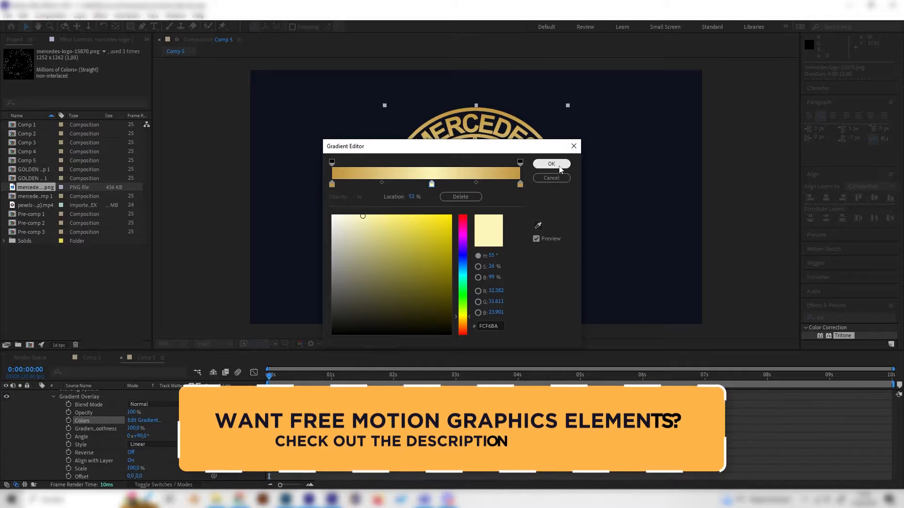
left_click(548, 164)
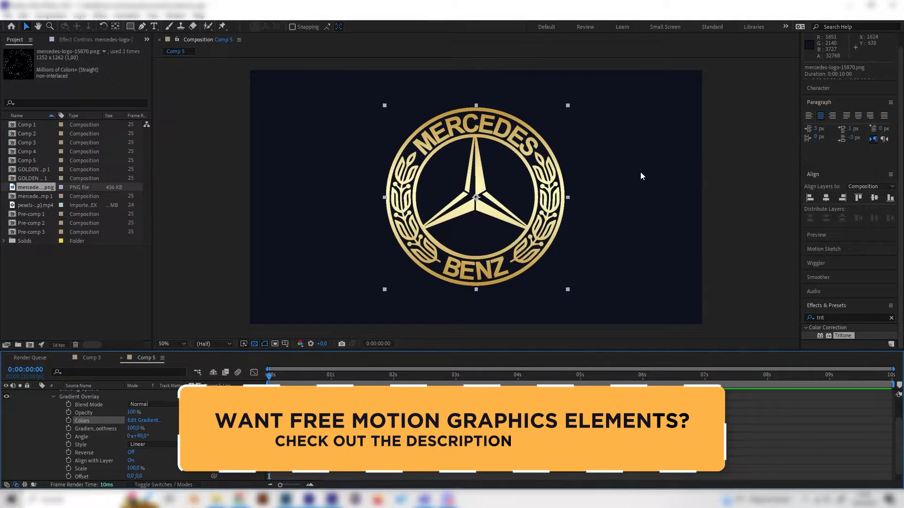
Step: Examine the gold gradient on the logo at different magnifications and compare it with the finished logo in Comp 3
scroll(564, 239, "down", 2)
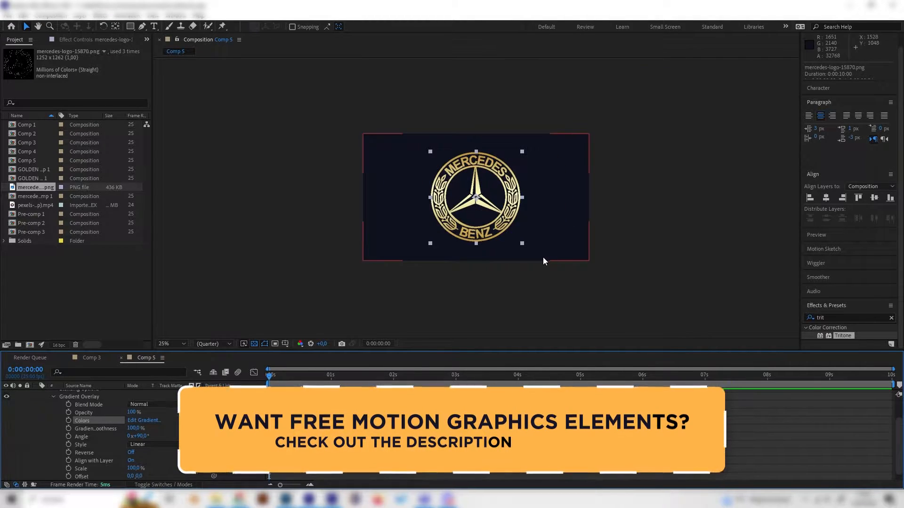
scroll(493, 260, "up", 2)
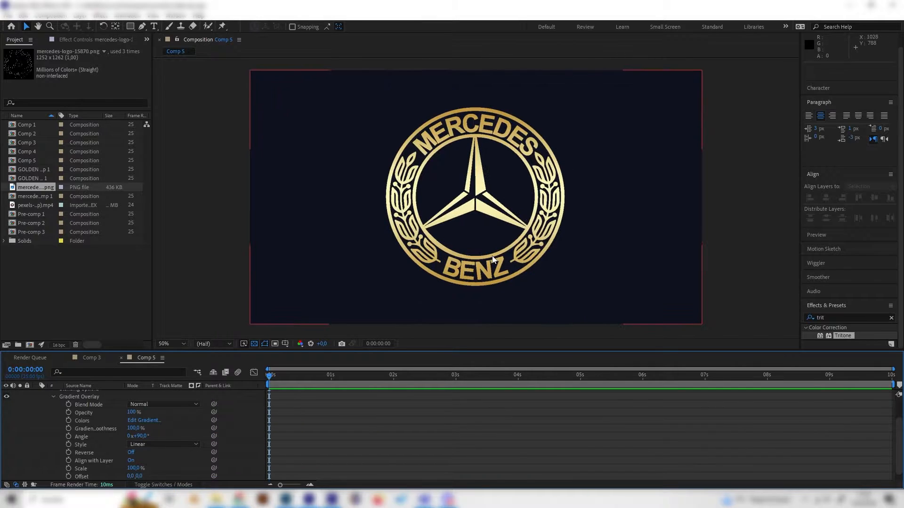
scroll(492, 257, "down", 2)
left_click(492, 257)
scroll(141, 424, "up", 1)
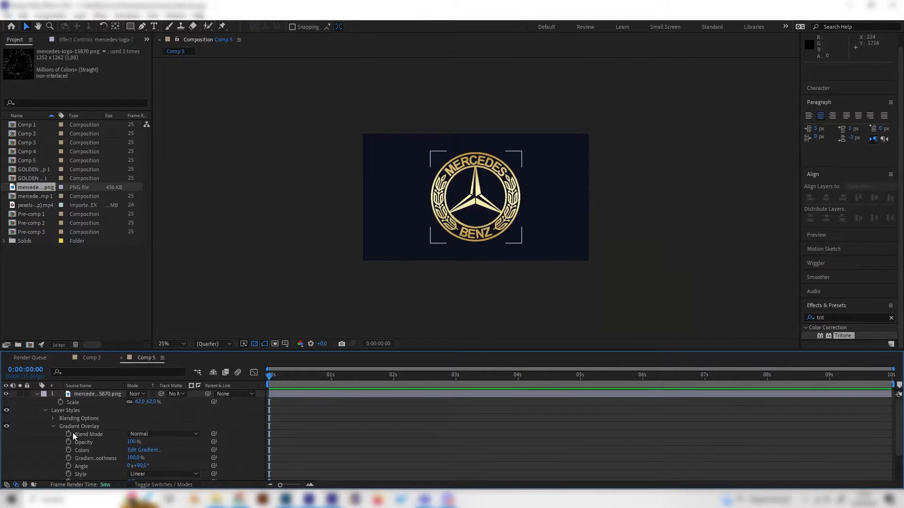
left_click(46, 411)
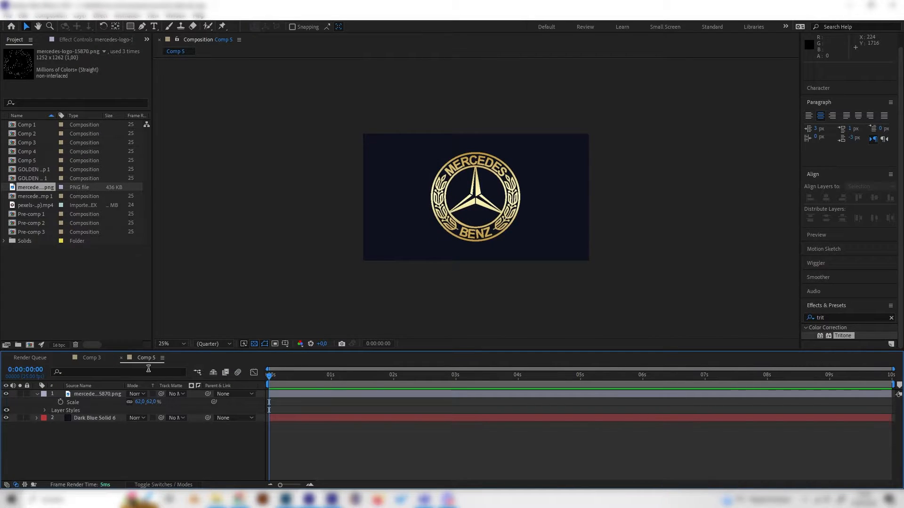
left_click(89, 359)
scroll(386, 272, "up", 1)
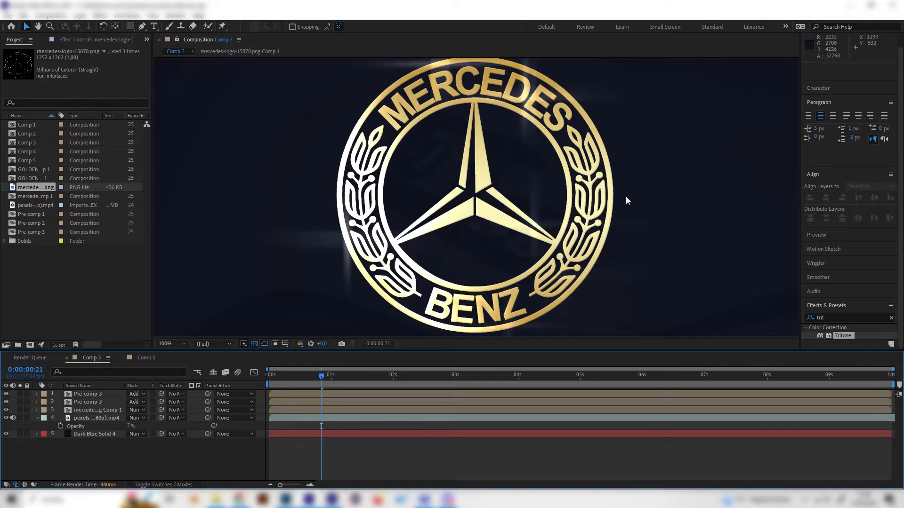
left_click(145, 358)
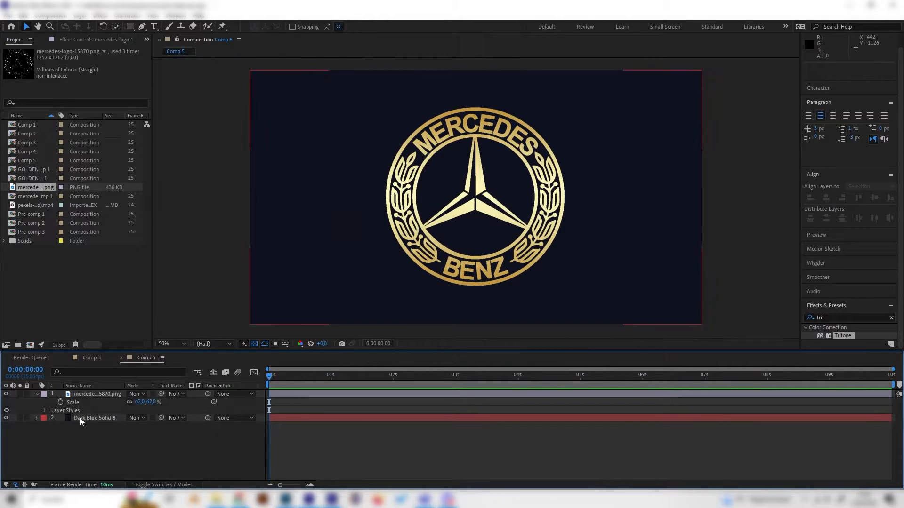
Step: Add a Bevel and Emboss layer style to the Mercedes logo layer and expand its settings
right_click(95, 397)
mouse_move(132, 242)
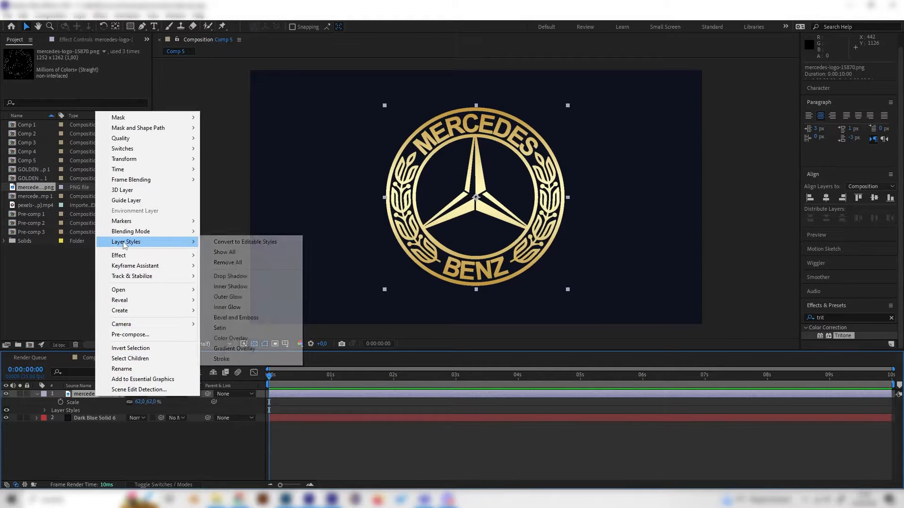
left_click(243, 319)
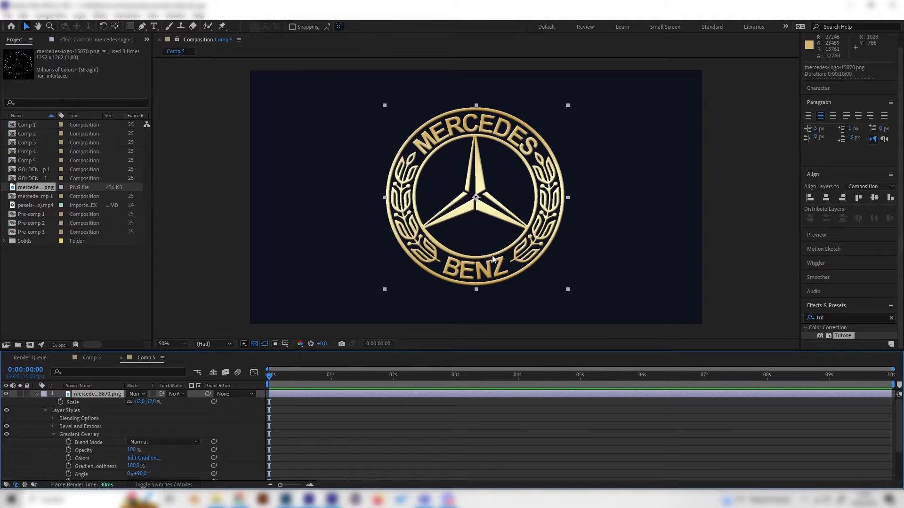
left_click(53, 426)
scroll(94, 419, "down", 2)
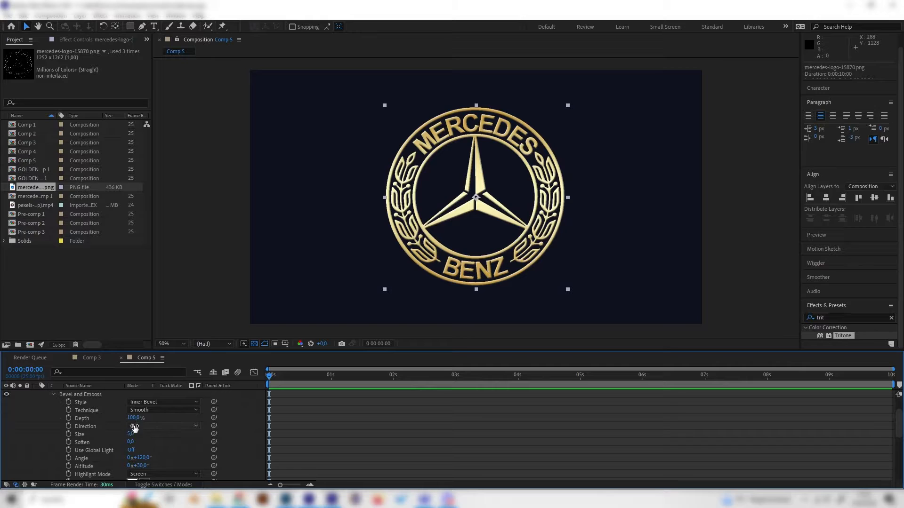
Step: Set the logo bevel's depth to 61% and its size to 4
key("/")
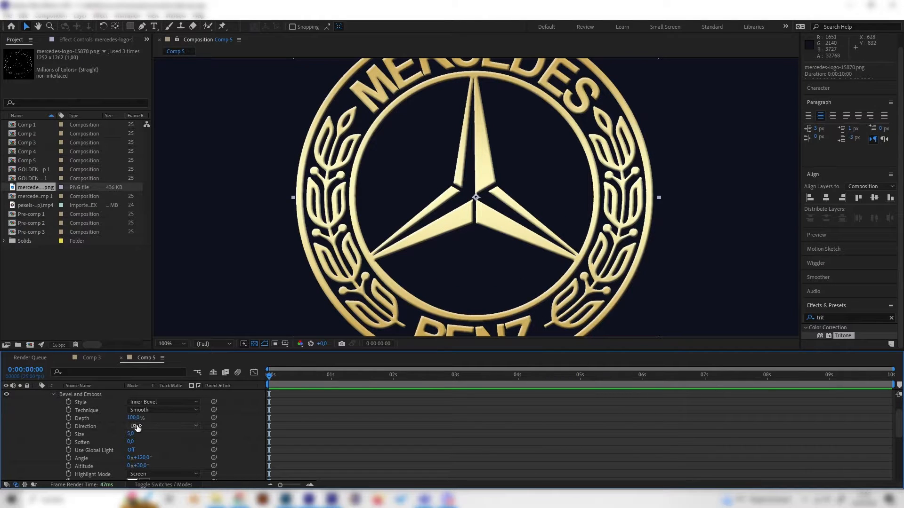
left_click_drag(137, 418, 114, 418)
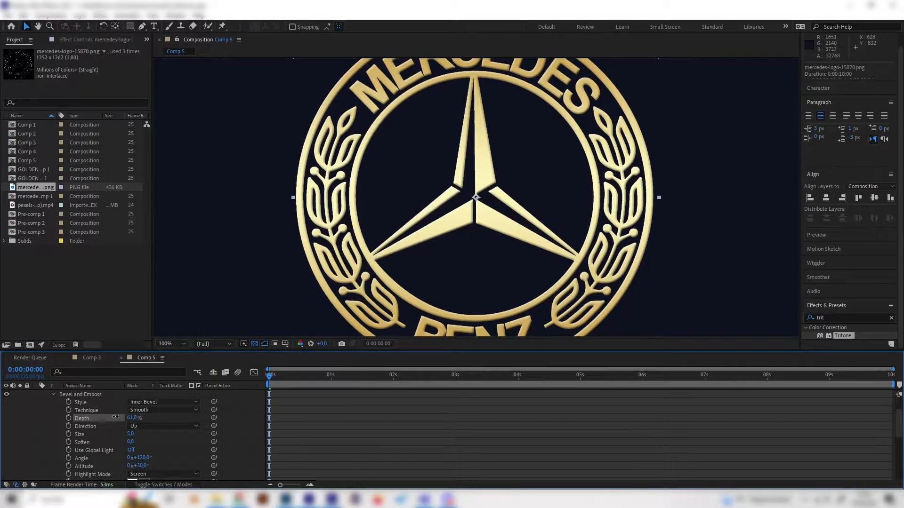
left_click_drag(132, 435, 126, 435)
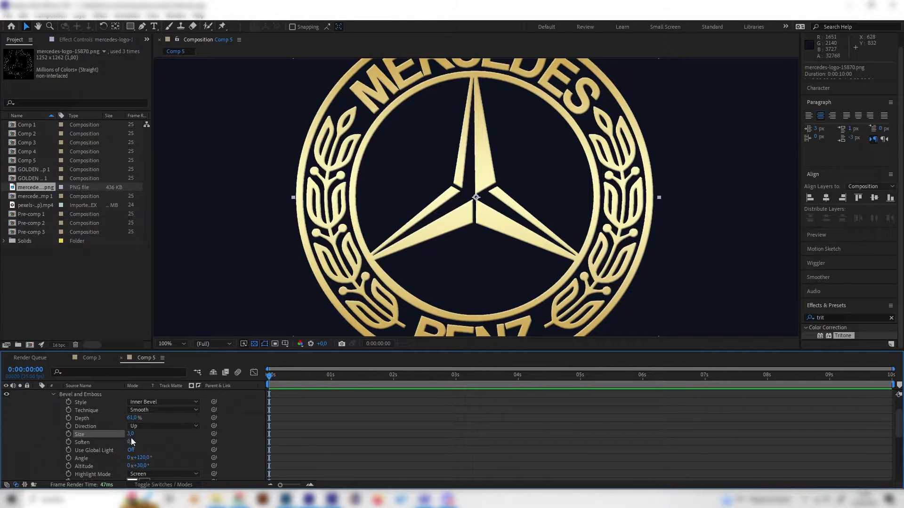
left_click(130, 435)
type("4")
left_click(167, 449)
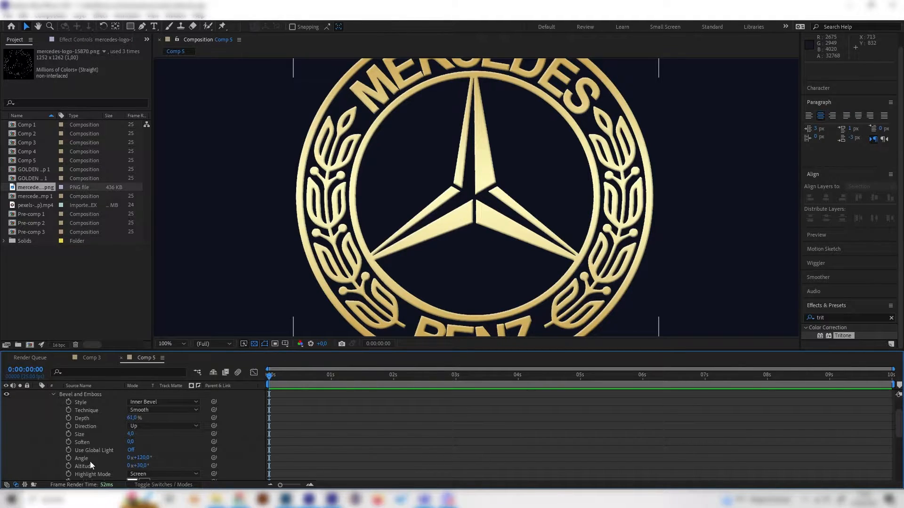
Step: Try the Chisel Hard and Chisel Soft techniques on the bevel and return the technique to Smooth
left_click(159, 410)
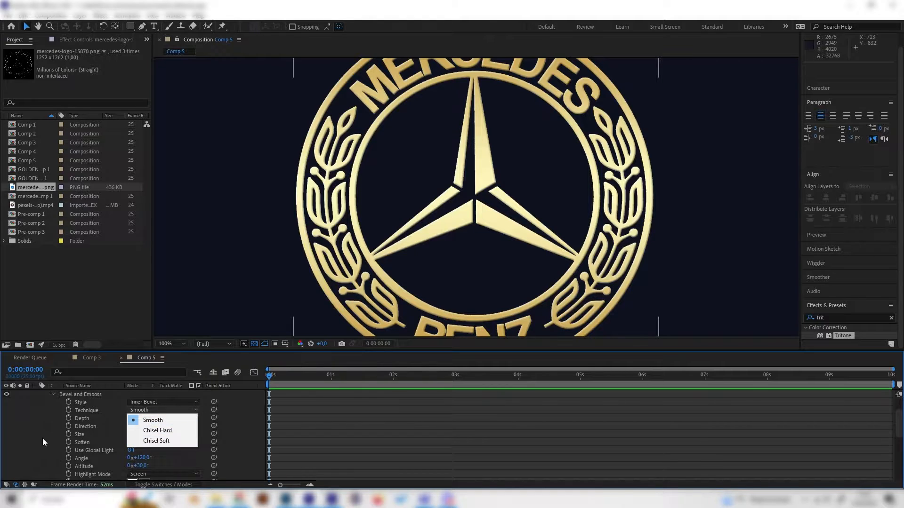
left_click(160, 431)
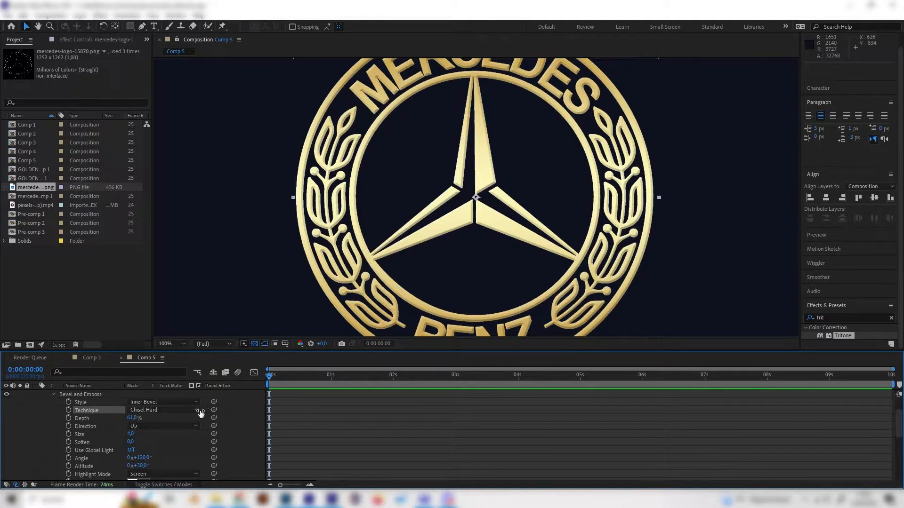
left_click(200, 412)
left_click(167, 430)
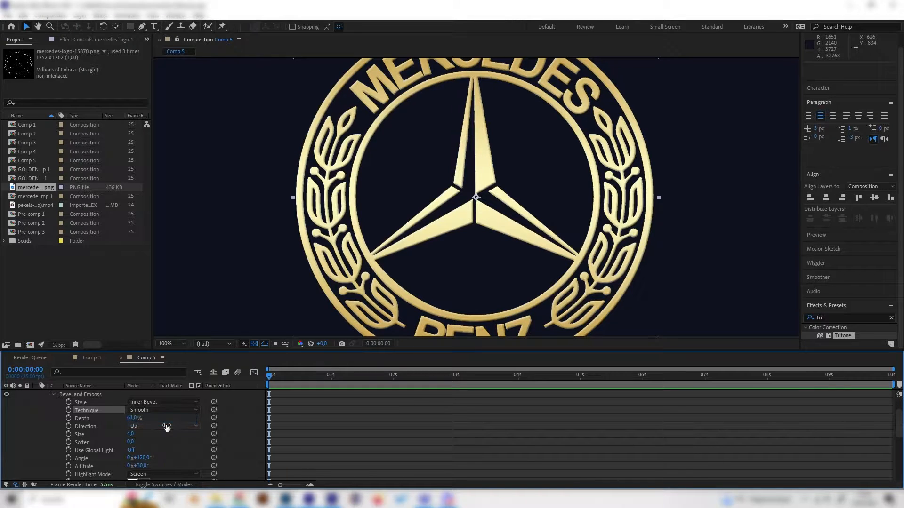
left_click(169, 410)
left_click(165, 441)
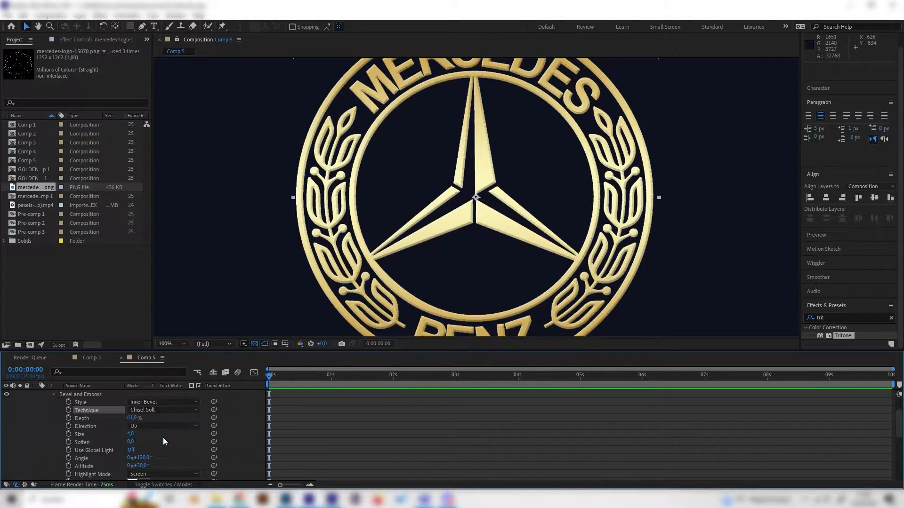
left_click(188, 410)
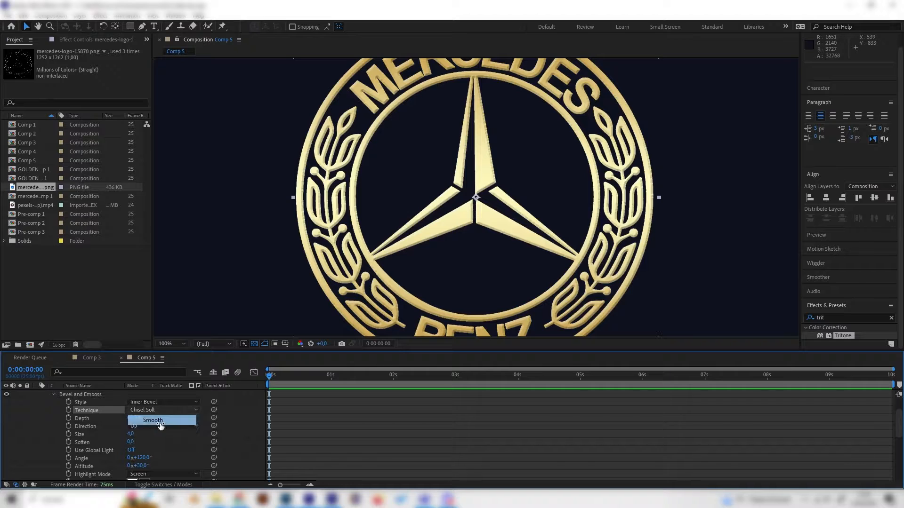
left_click(156, 420)
scroll(429, 251, "down", 4)
scroll(430, 251, "up", 1)
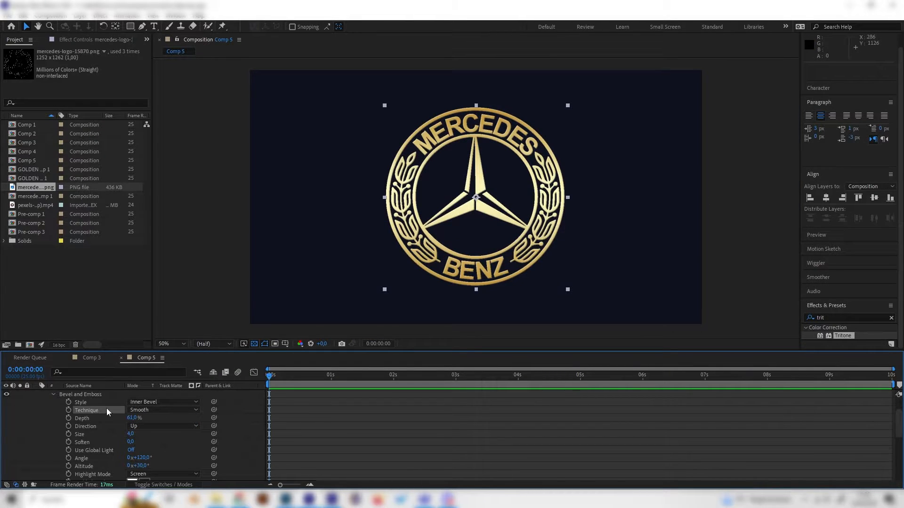
Step: Preview the beveled logo along the timeline, park the playhead at 0:00:01:13 and collapse the logo layer's properties
scroll(70, 411, "up", 2)
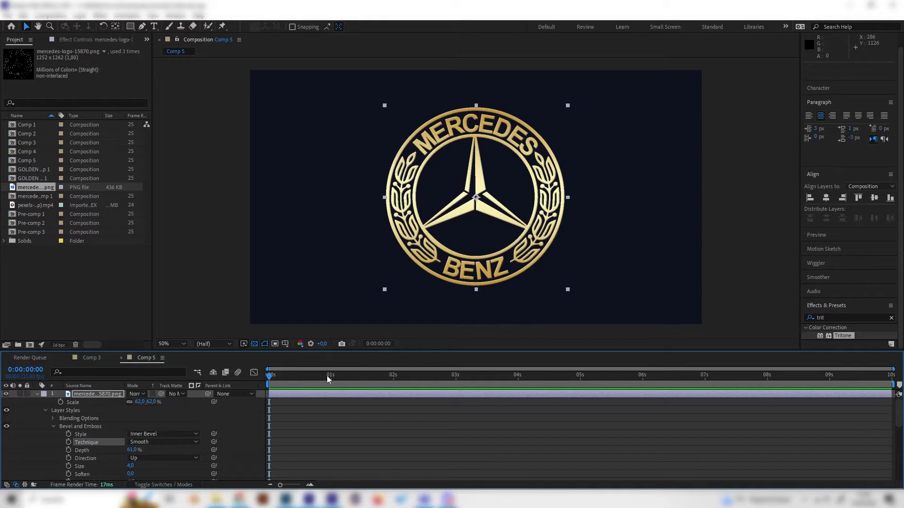
left_click_drag(328, 375, 441, 376)
left_click_drag(301, 376, 287, 383)
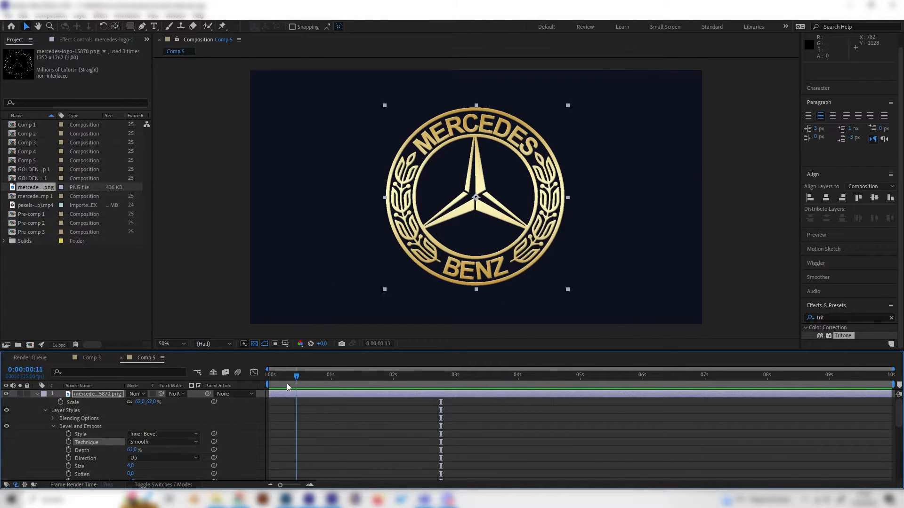
key("space")
left_click_drag(432, 376, 363, 389)
left_click(92, 396)
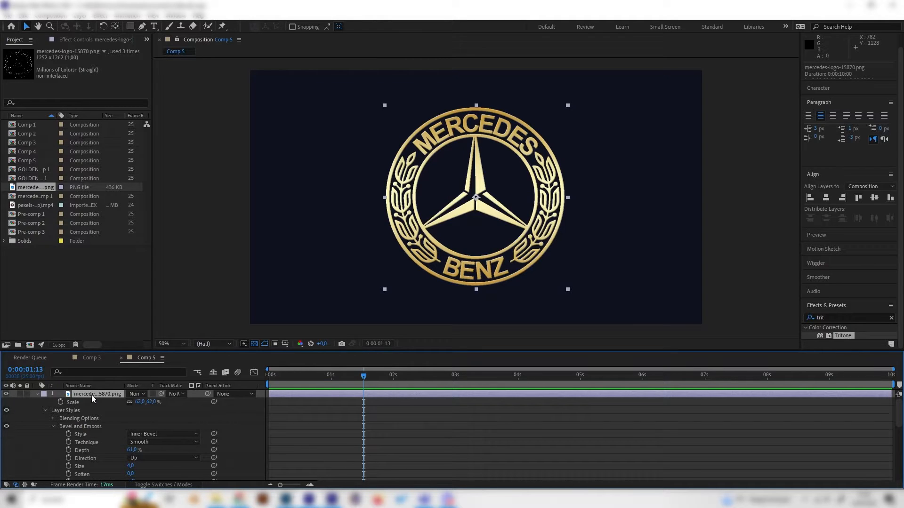
left_click(38, 394)
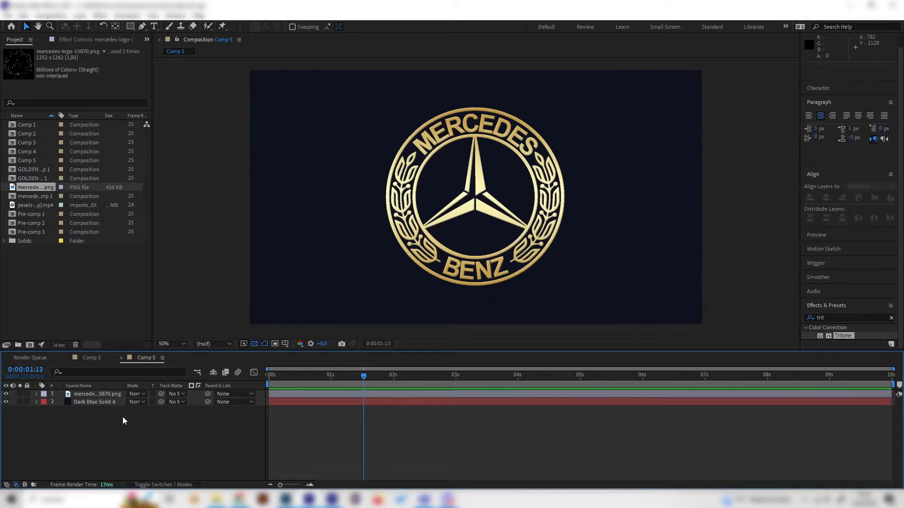
Step: Pre-compose the logo layer as mercedes-logo-15870.png Comp 2, moving all attributes into the new composition
right_click(102, 394)
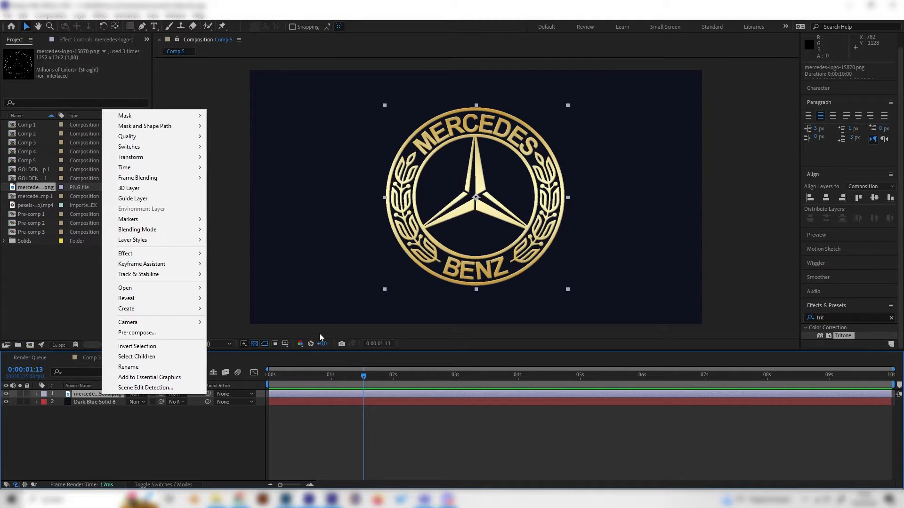
left_click(79, 427)
left_click(90, 395)
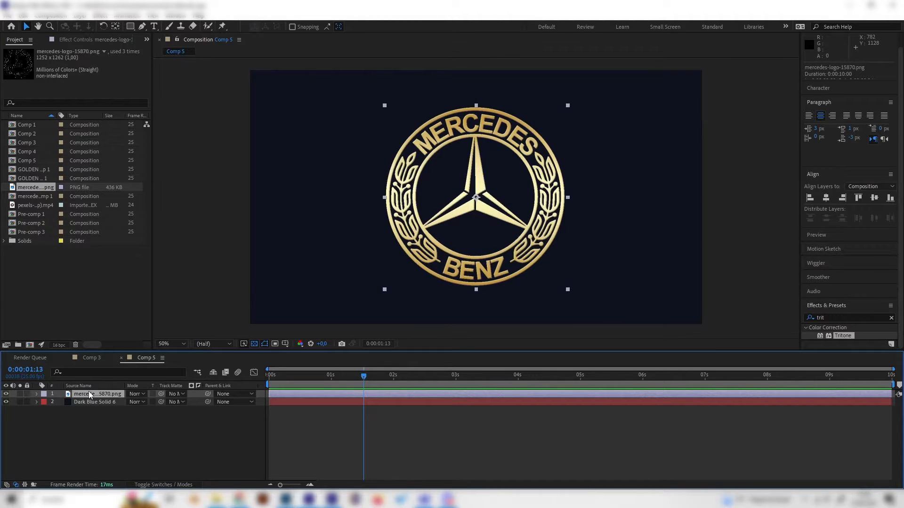
right_click(90, 395)
left_click(142, 333)
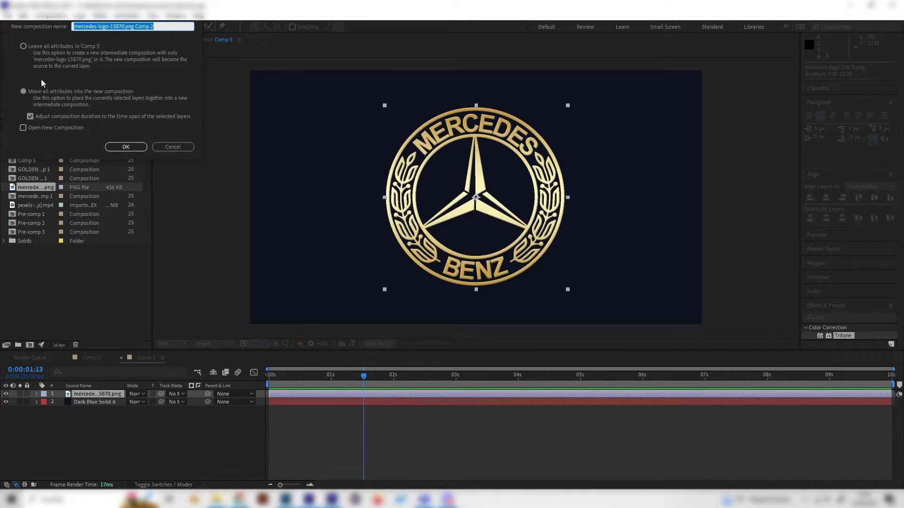
left_click(23, 47)
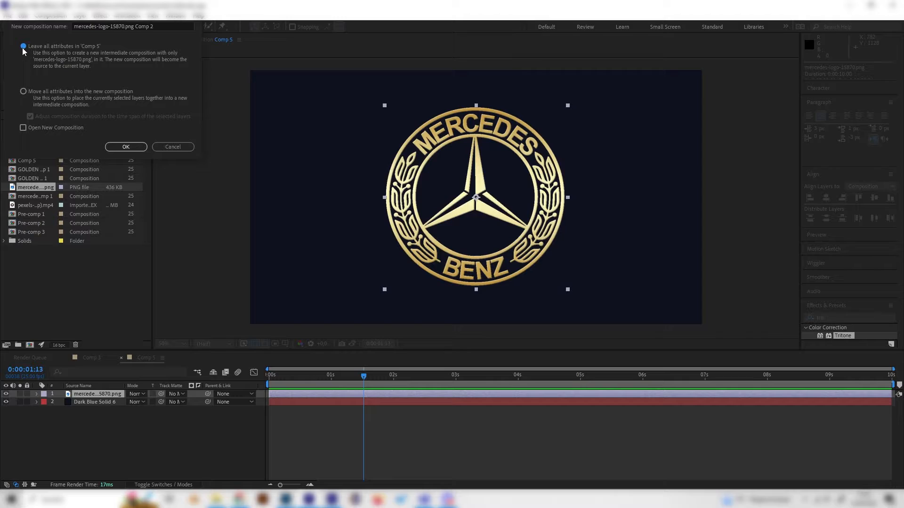
left_click(24, 93)
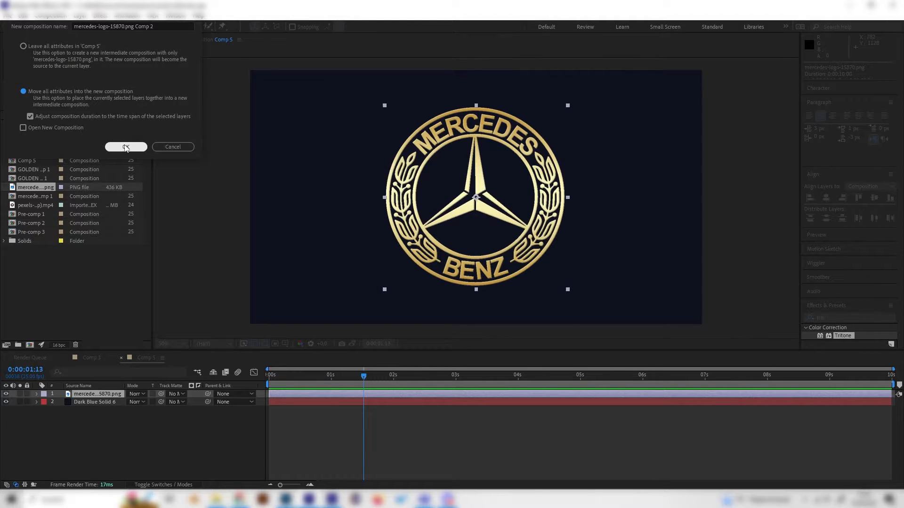
left_click(125, 147)
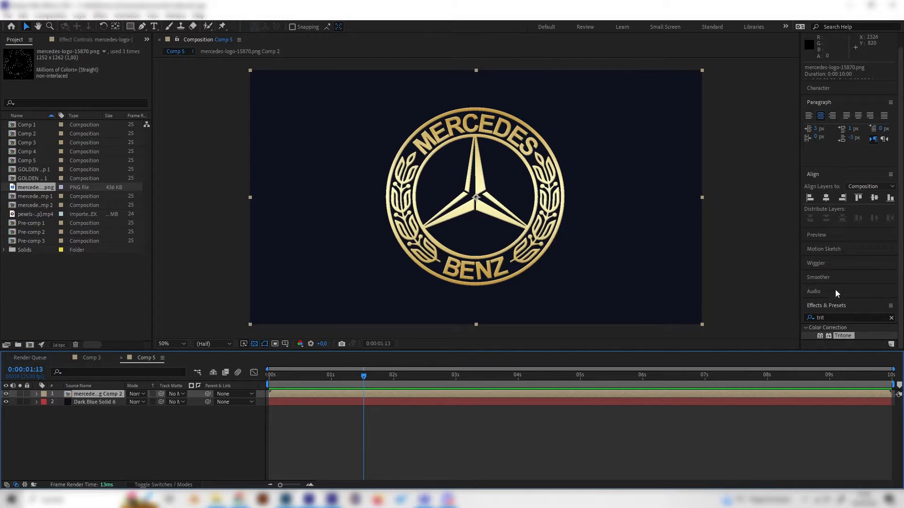
Step: Search the effects for "light swee" and apply CC Light Sweep to the pre-composed logo
left_click(824, 317)
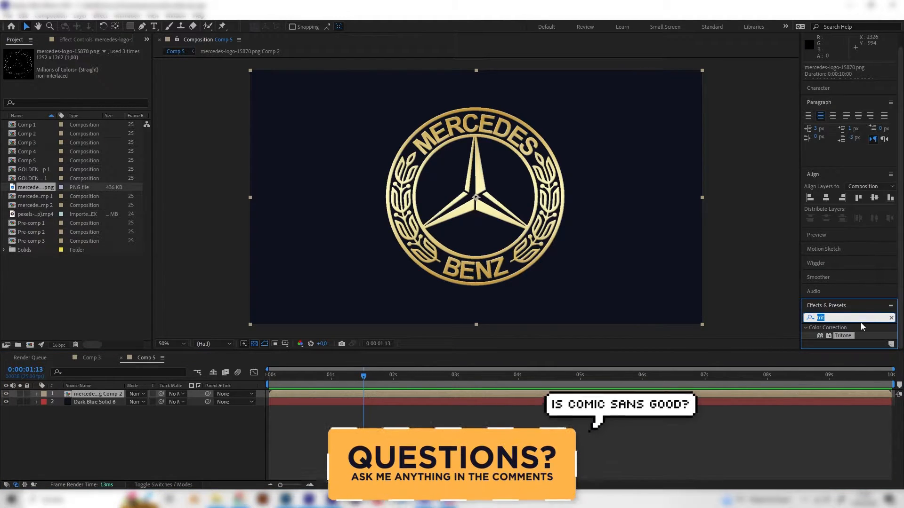
left_click_drag(825, 317, 799, 321)
type("li")
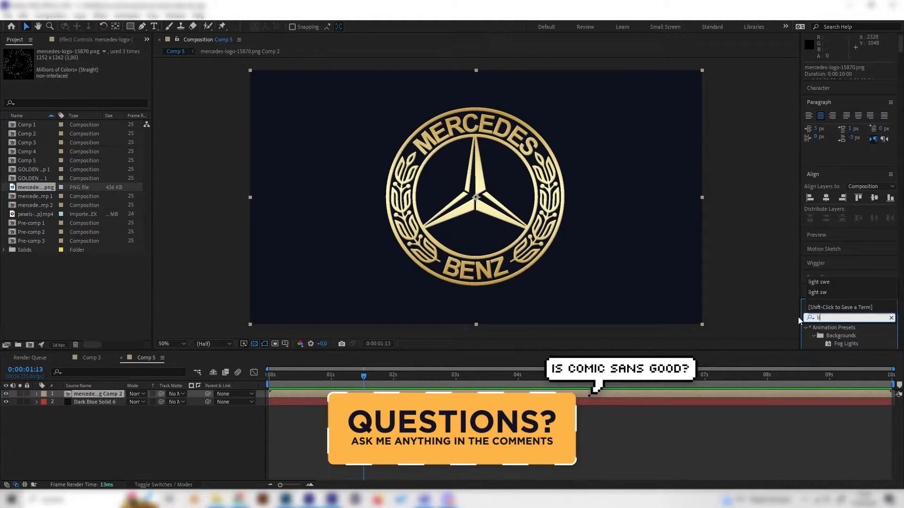
type("ght swee")
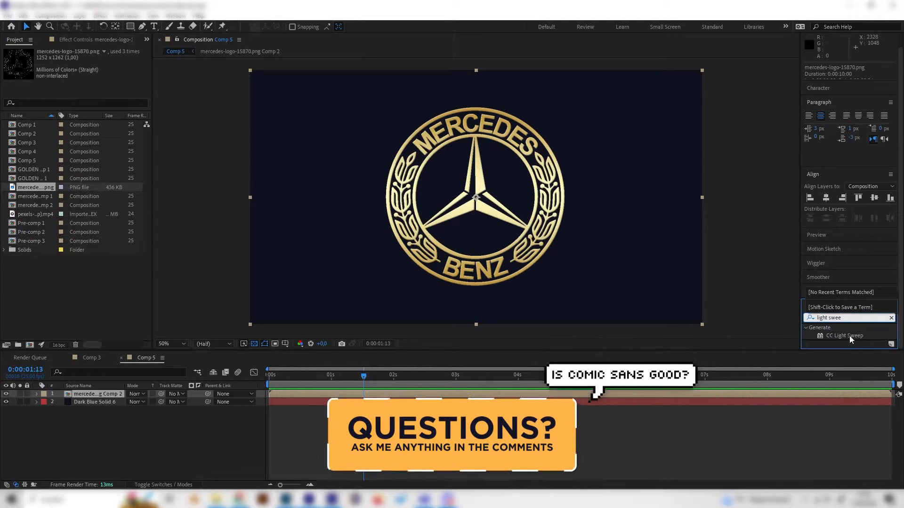
double_click(848, 336)
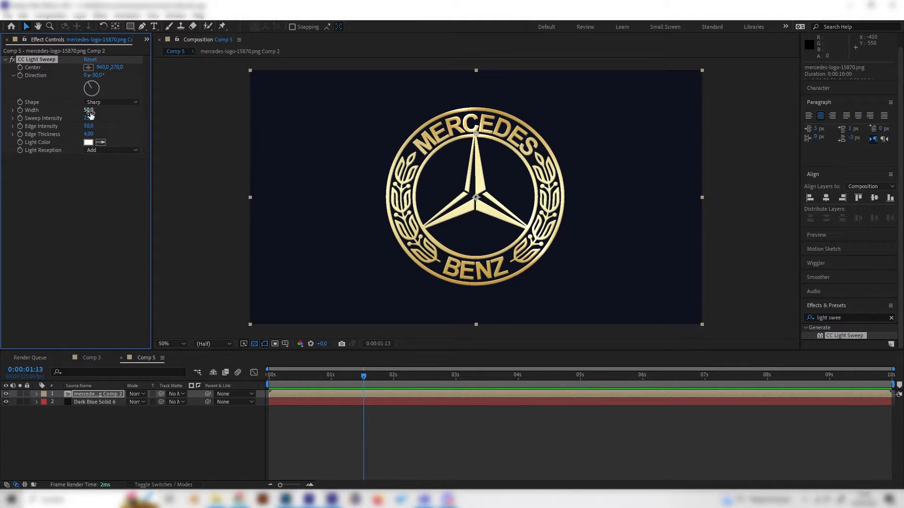
Step: Set the CC Light Sweep width to 100
left_click_drag(89, 110, 118, 112)
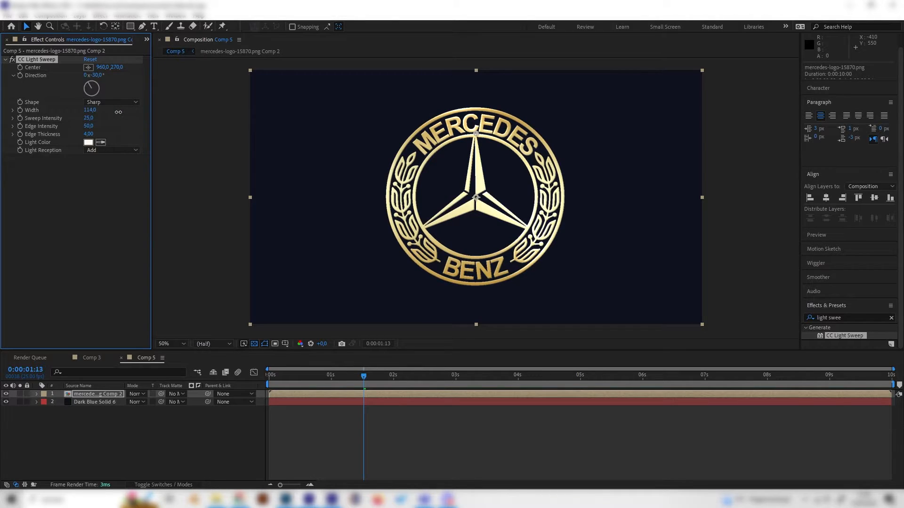
left_click(91, 110)
type("100")
key("Return")
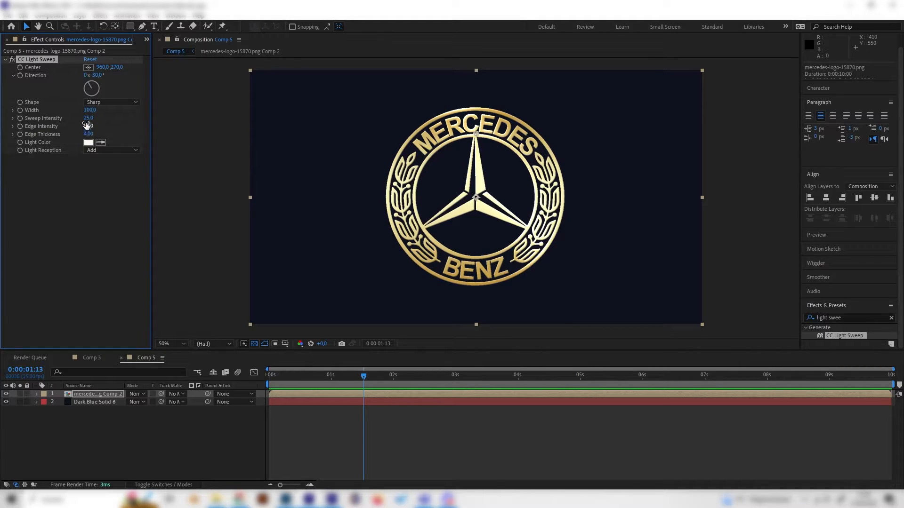
Step: Set the light sweep's Sweep Intensity to 40 and its Edge Intensity to 69
left_click(88, 118)
type("40")
key("Return")
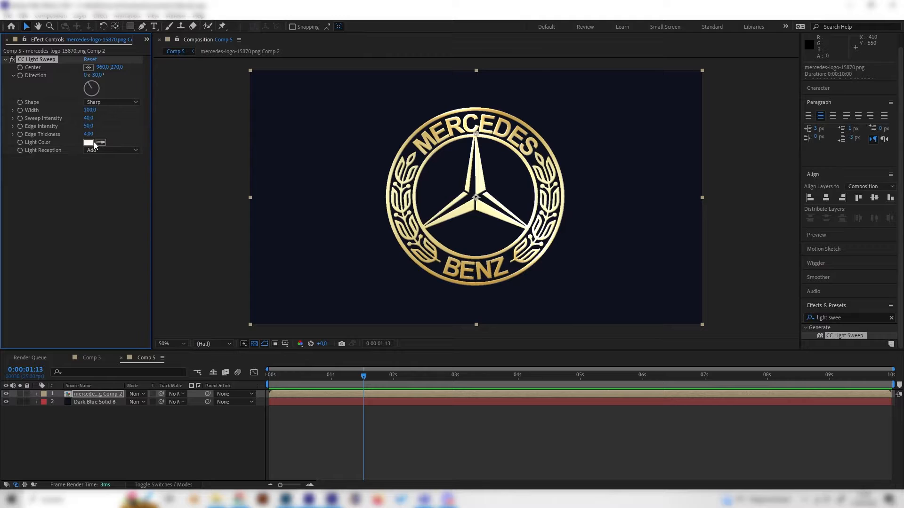
left_click_drag(94, 125, 112, 123)
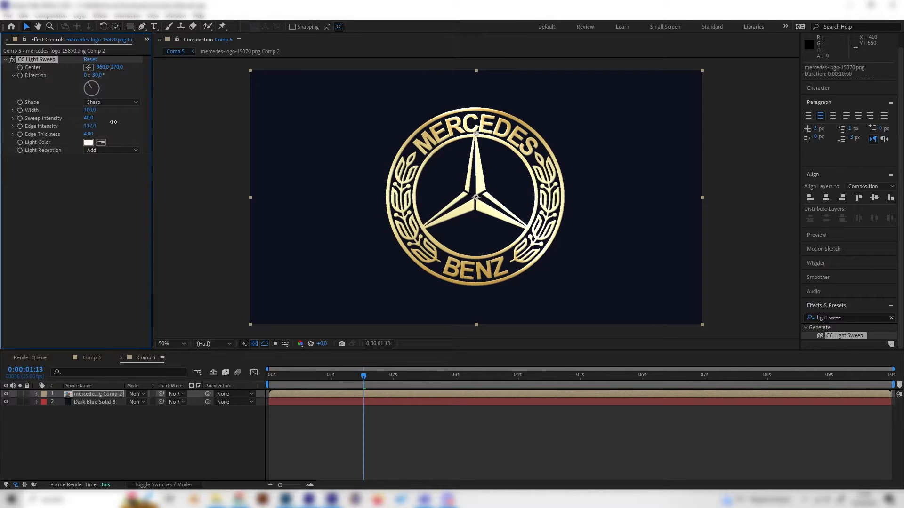
left_click(81, 241)
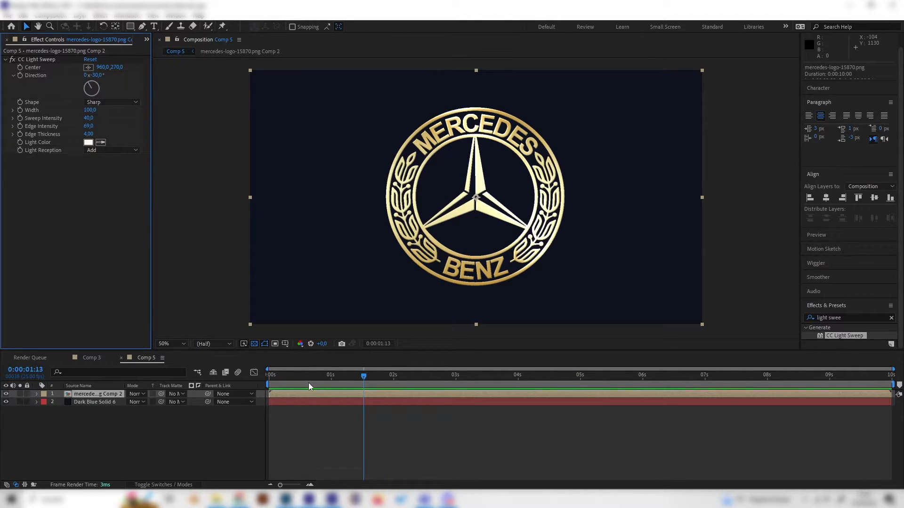
Step: At the start of the timeline, move the light sweep's center off the logo's left side to about 66, 232
left_click_drag(310, 378, 267, 376)
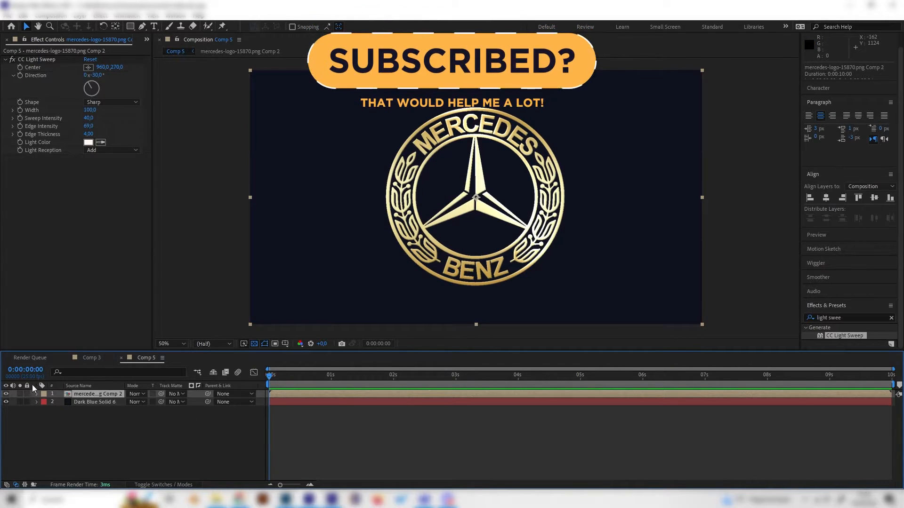
left_click(51, 60)
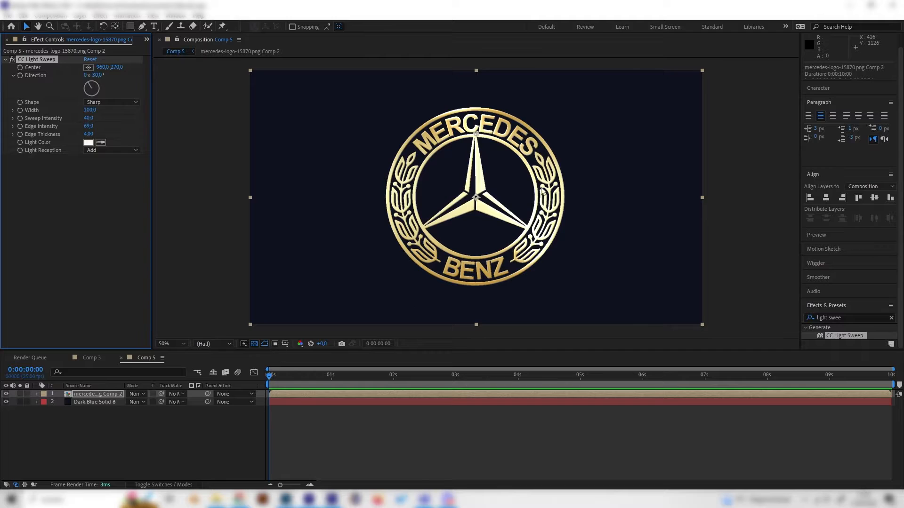
left_click_drag(475, 134, 289, 127)
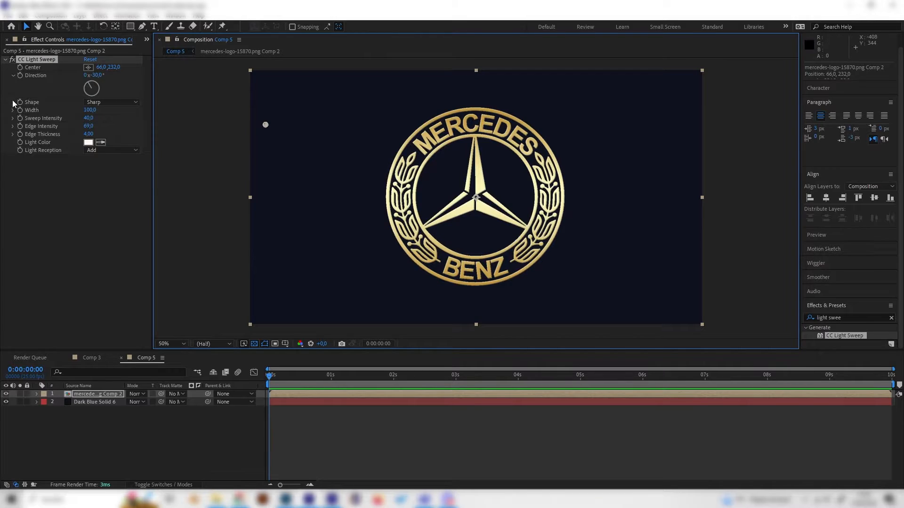
Step: Start keyframing the light sweep's center at the timeline start, and at about 3 seconds move it past the logo's right side to 1456, 272
left_click(20, 68)
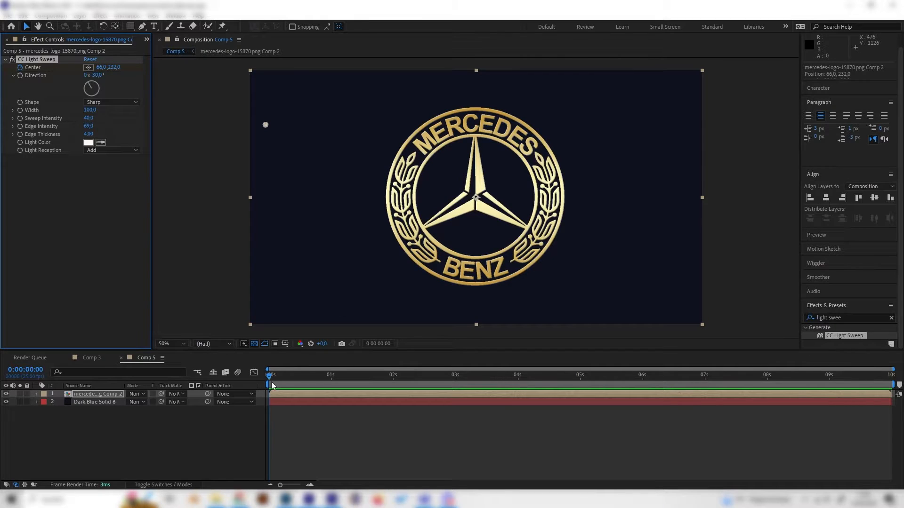
left_click_drag(272, 385, 458, 385)
left_click_drag(266, 124, 589, 138)
Step: Keyframe the sweep's return to 200, 324 at 0:00:06:19 and another pass to 1424, 370 at the last frame
key("space")
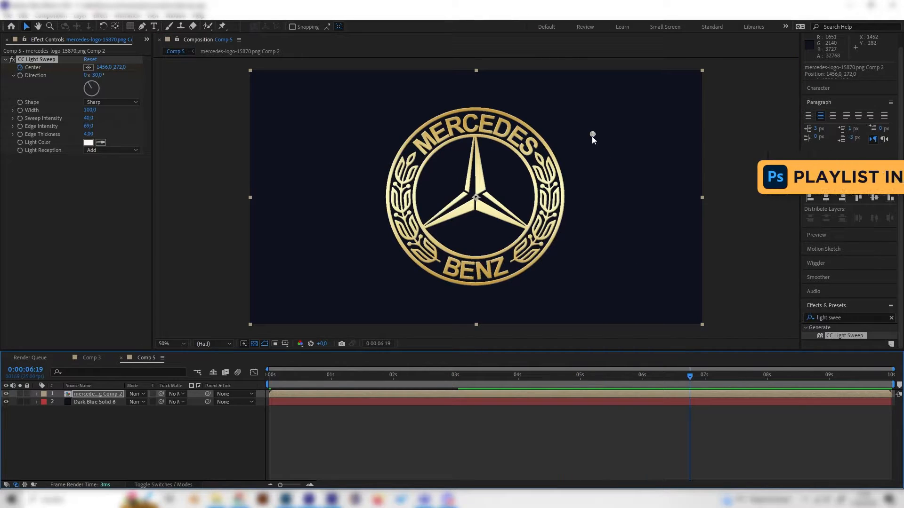
left_click_drag(592, 135, 297, 148)
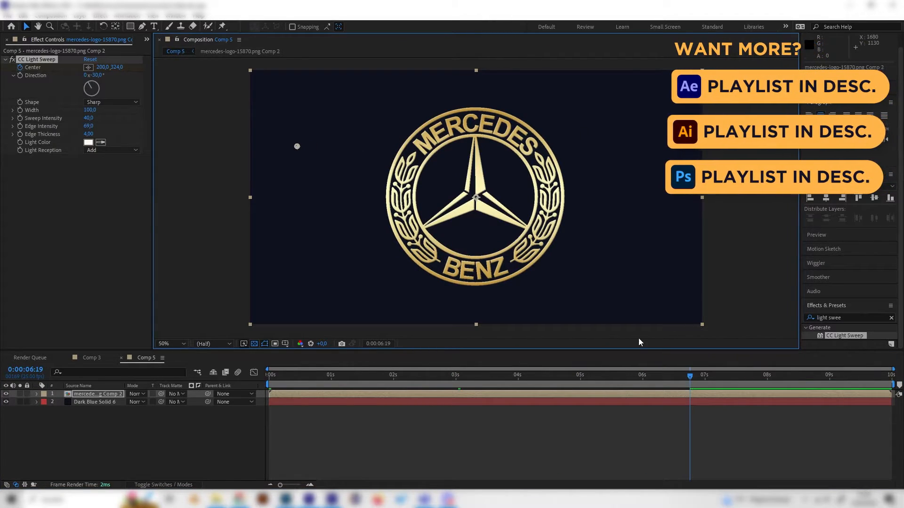
left_click_drag(732, 379, 891, 385)
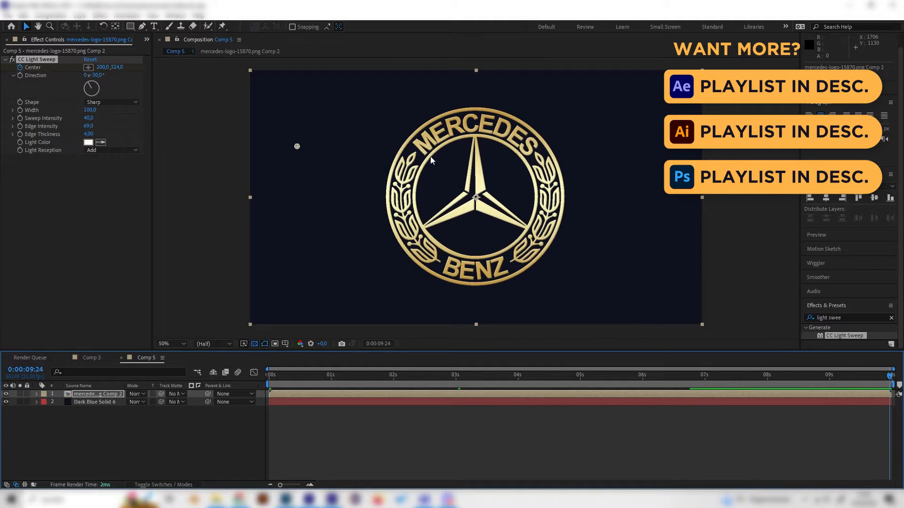
left_click_drag(296, 146, 585, 158)
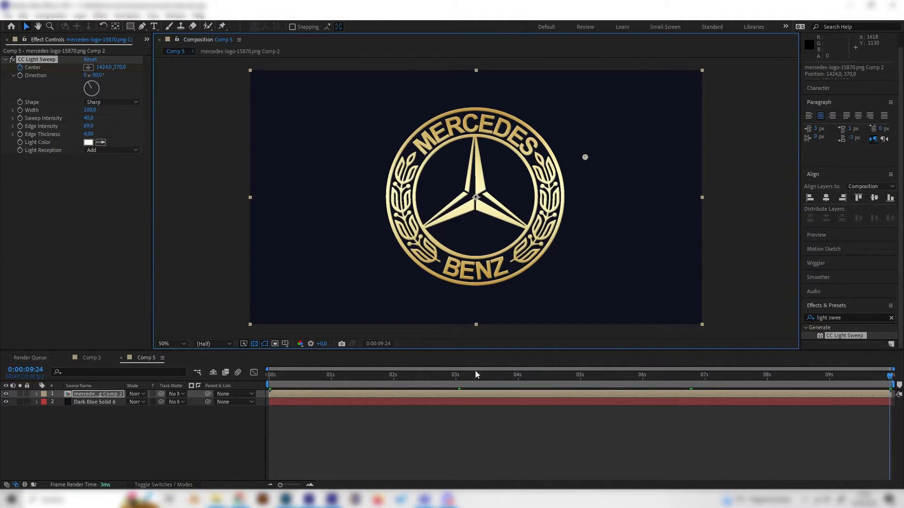
Step: Preview the light sweep animation in Comp 5 from the start and check individual moments along the timeline
left_click_drag(511, 380, 218, 412)
key("space")
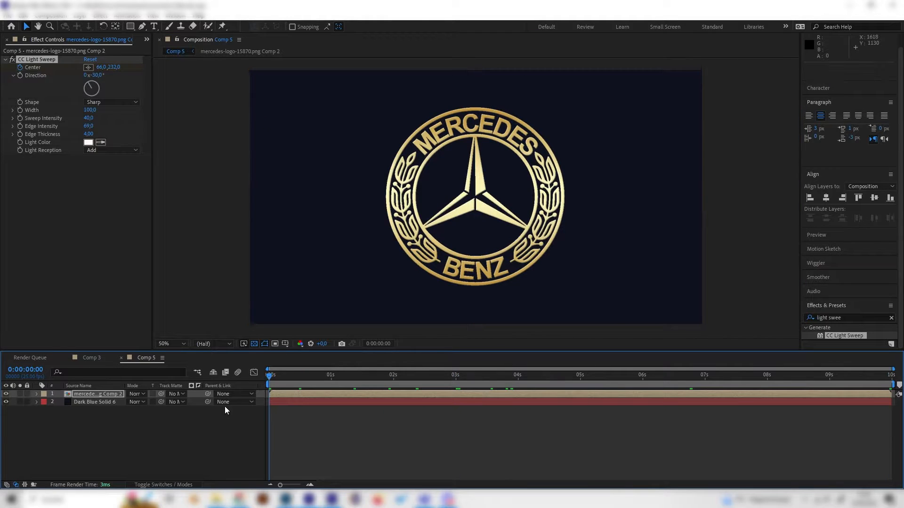
left_click(372, 382)
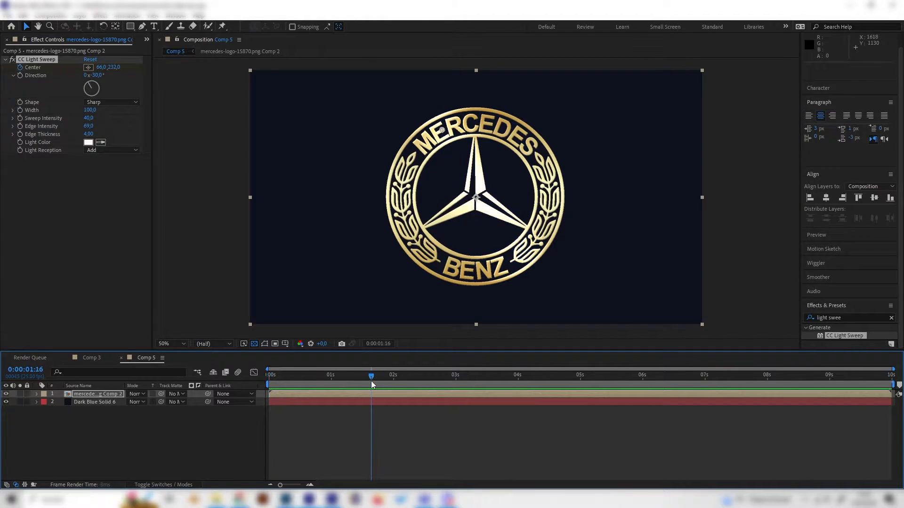
key("space")
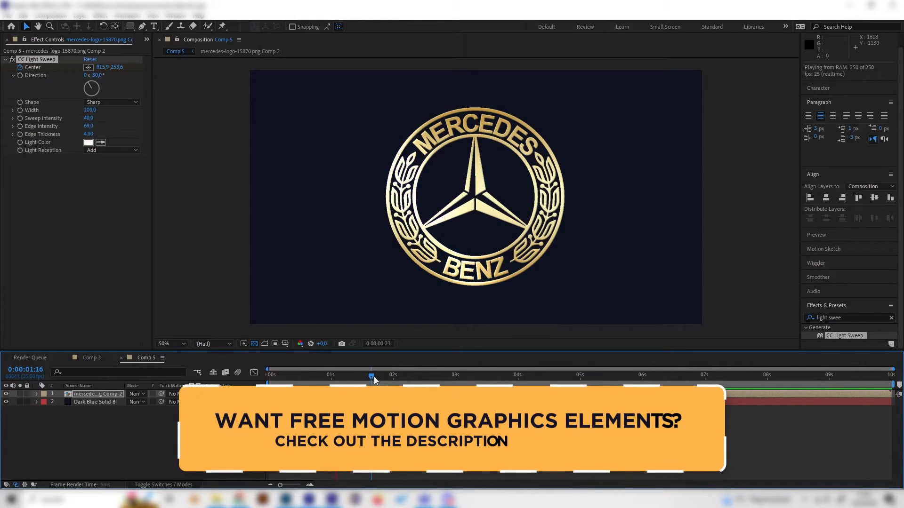
left_click_drag(371, 377, 591, 382)
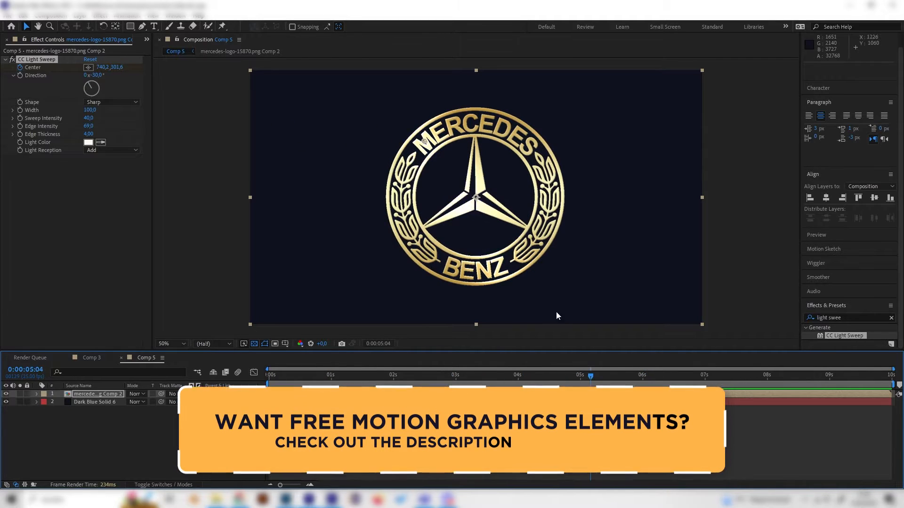
left_click_drag(537, 390, 478, 421)
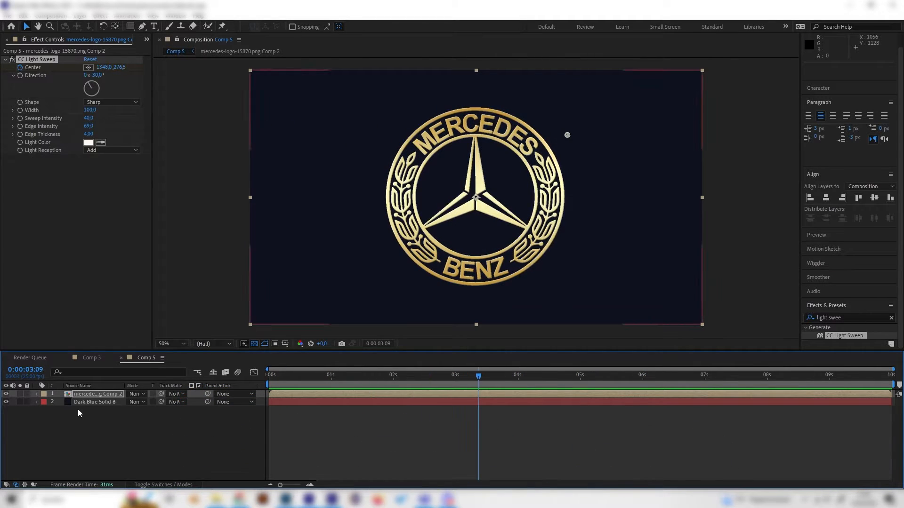
Step: Open Comp 3 and play the finished reference animation to examine the sparkles around the logo
left_click(92, 359)
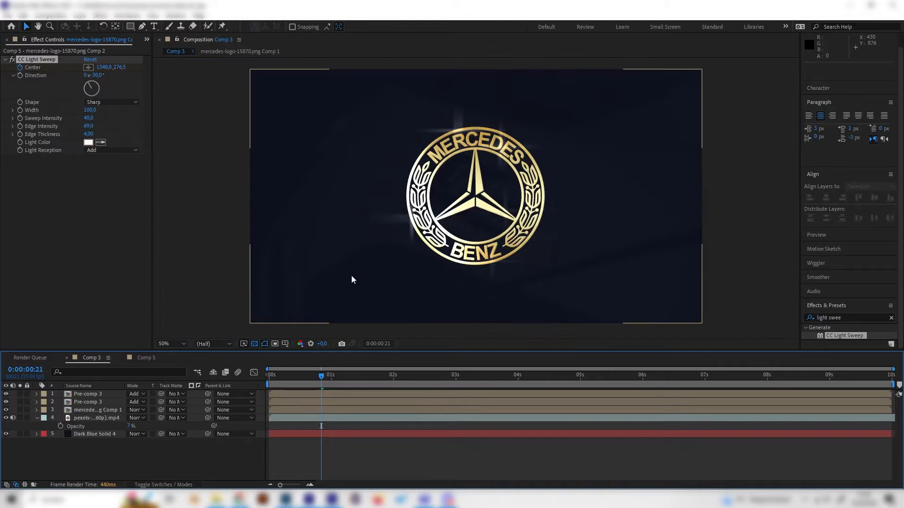
left_click_drag(316, 377, 408, 387)
key("space")
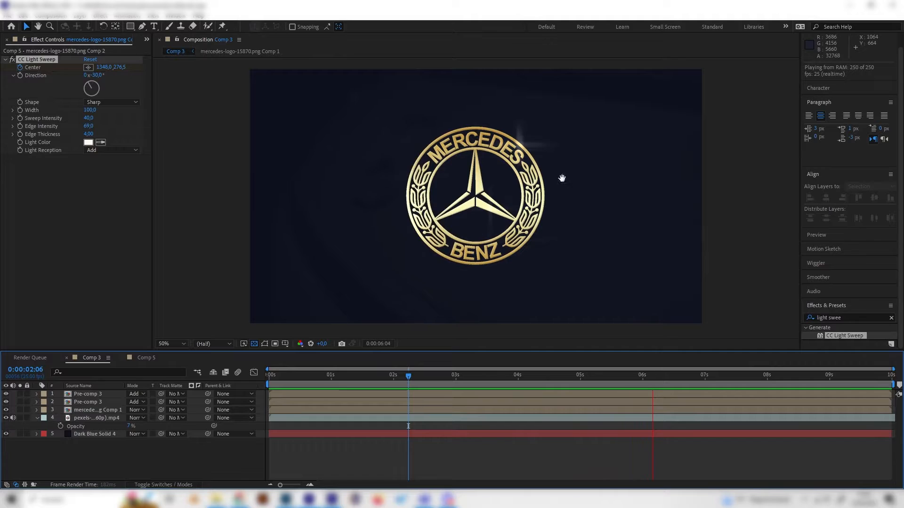
key("space")
Step: Return to Comp 5 and add a new dark blue solid above the logo layer
left_click(149, 361)
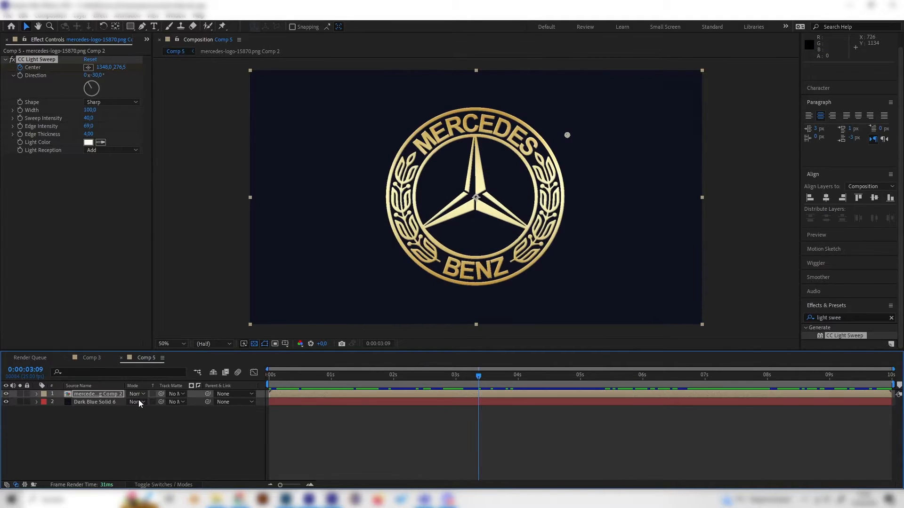
right_click(142, 419)
mouse_move(197, 307)
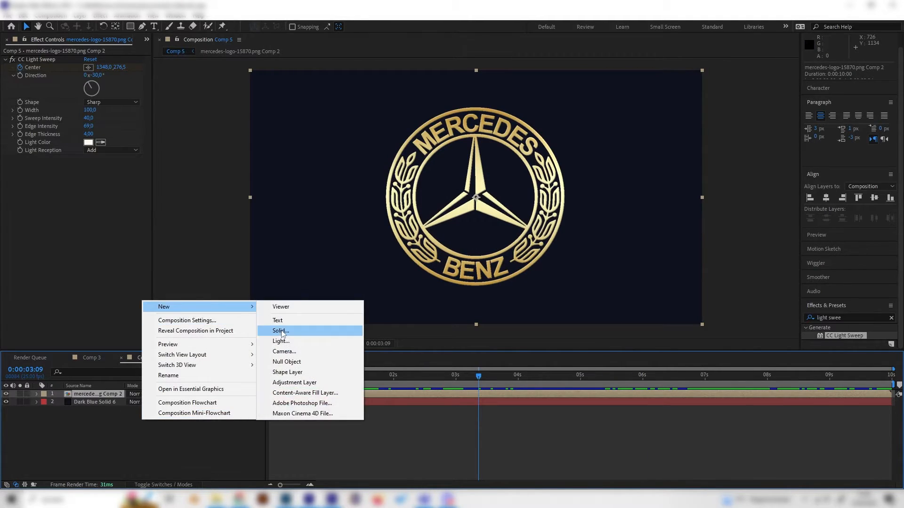
left_click(329, 331)
left_click(151, 190)
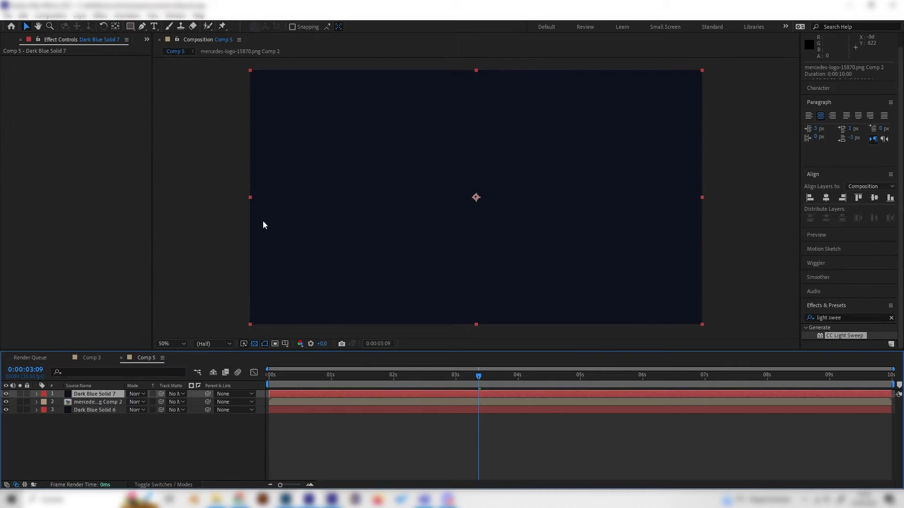
Step: Search the effects for "fract" and apply Fractal Noise from Noise & Grain to the new solid
triple_click(844, 318)
type("fract")
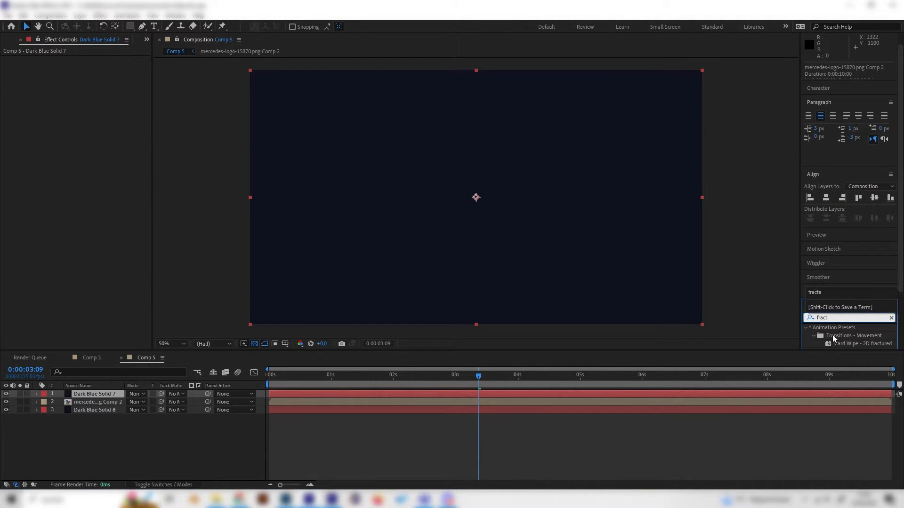
double_click(843, 335)
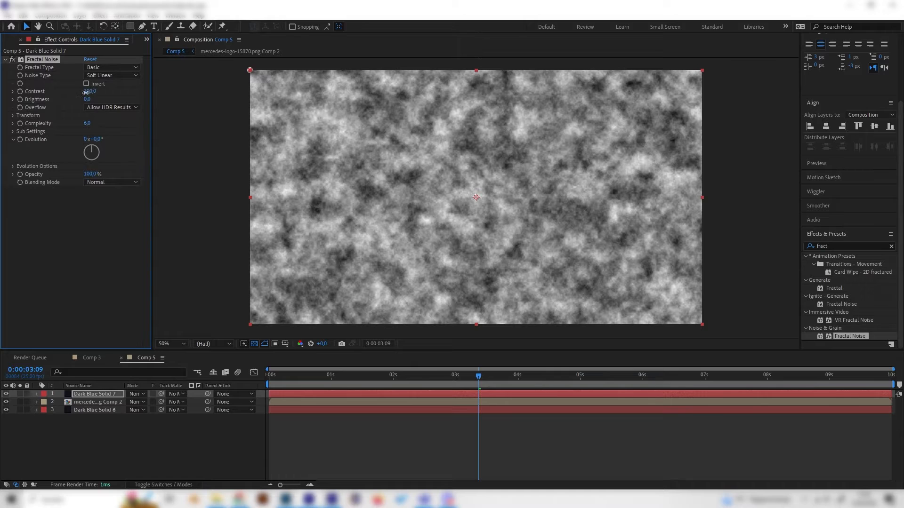
Step: Reduce the Fractal Noise to sparse white specks with contrast 1043, brightness -347 and complexity 2, checking the look against Comp 3
left_click_drag(85, 92, 617, 171)
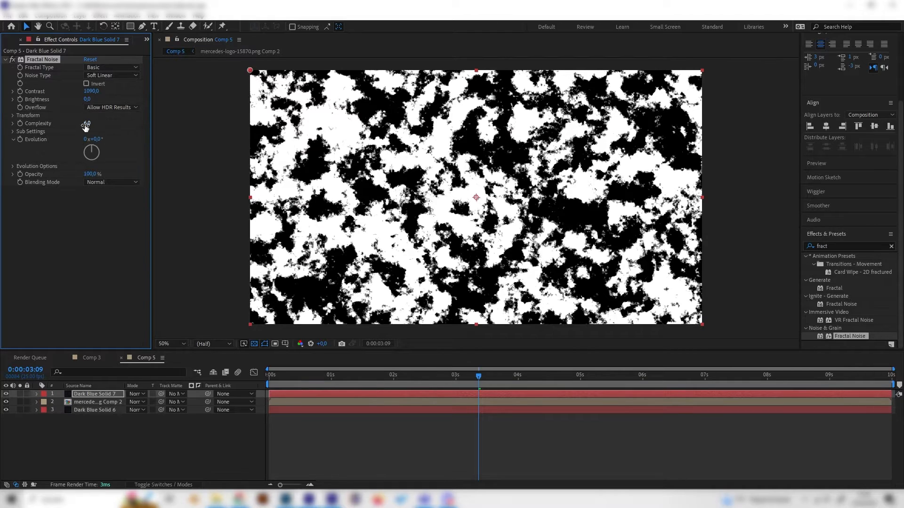
left_click_drag(85, 124, 84, 215)
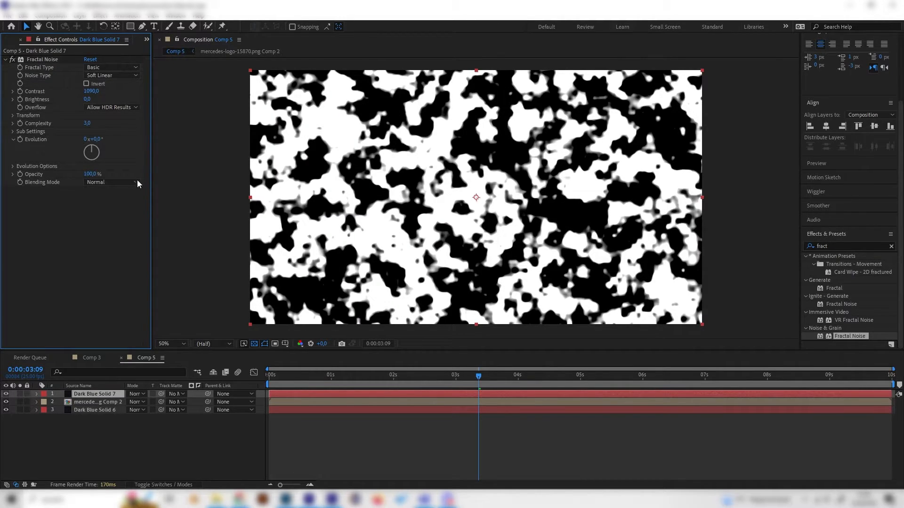
left_click_drag(87, 102, 2, 111)
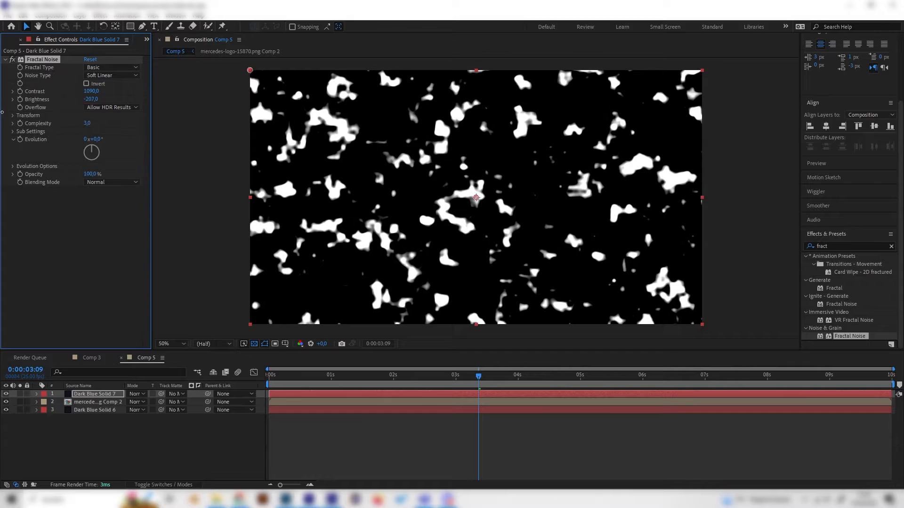
left_click_drag(92, 99, 68, 100)
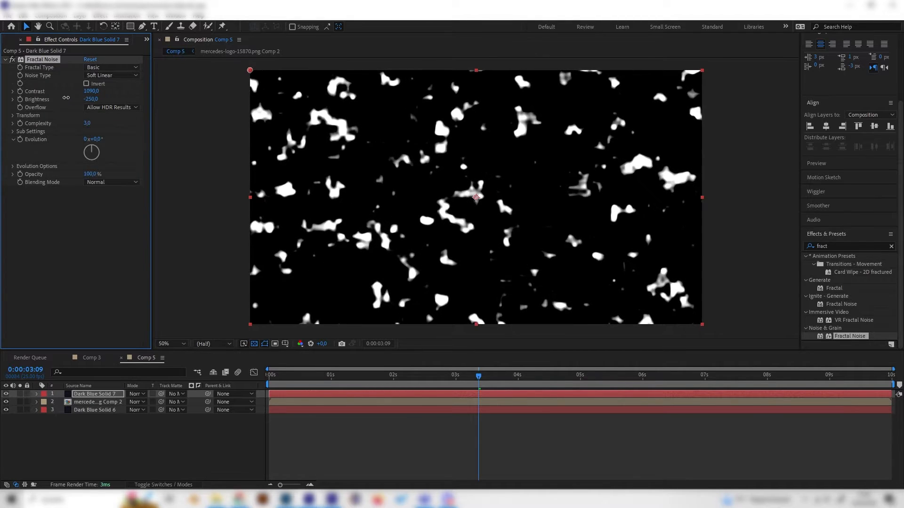
left_click(91, 357)
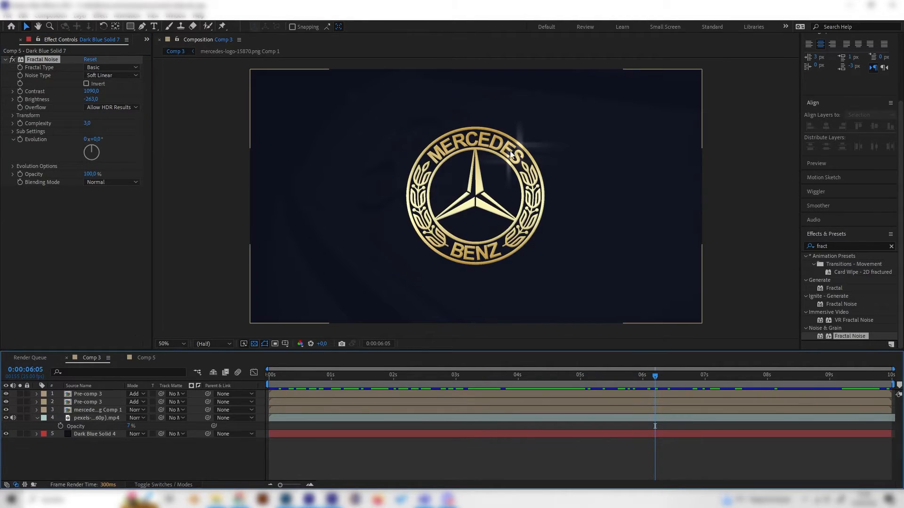
left_click(145, 358)
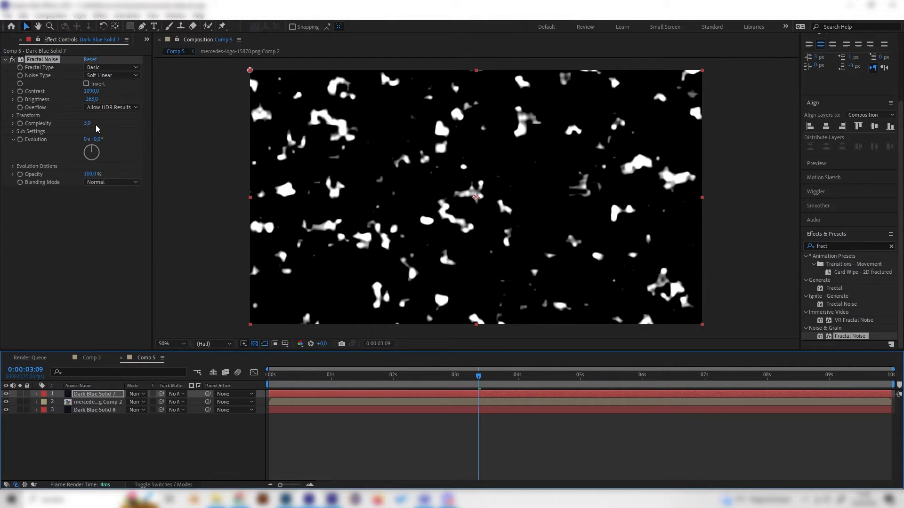
left_click_drag(90, 99, 66, 94)
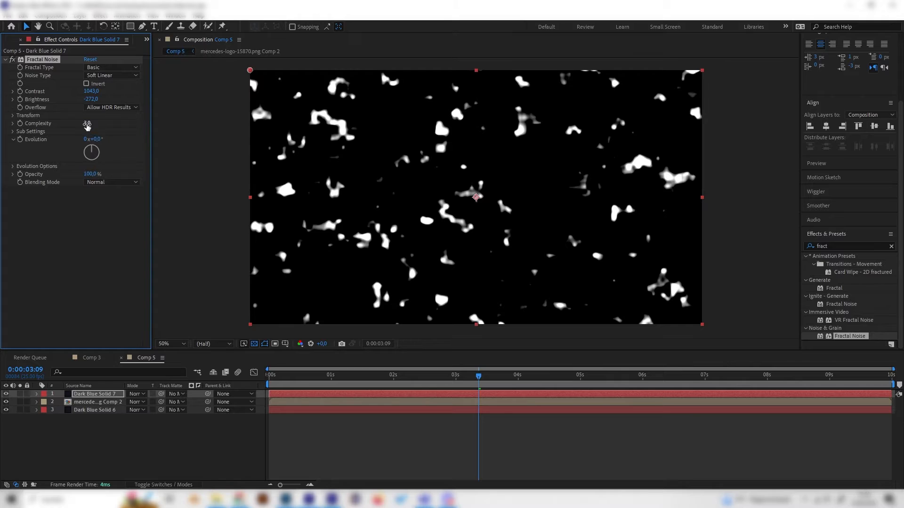
left_click(88, 123)
key("Return")
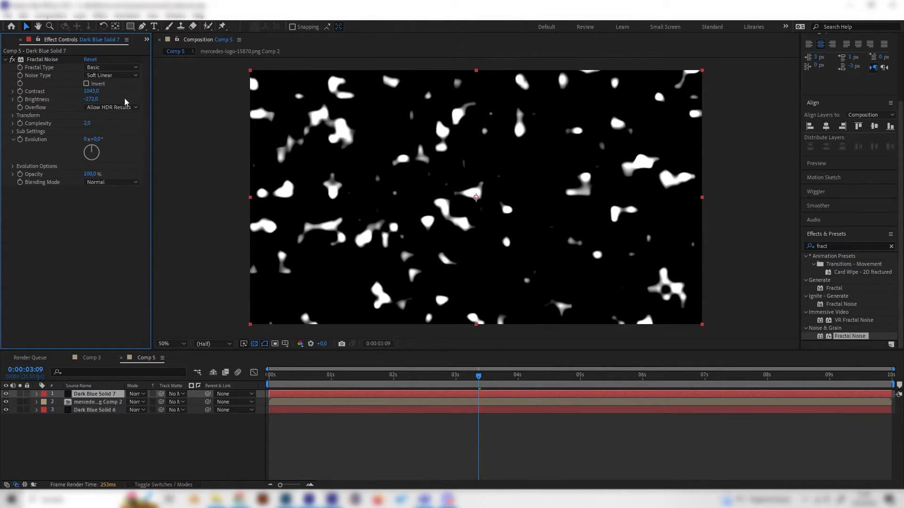
left_click_drag(94, 101, 53, 98)
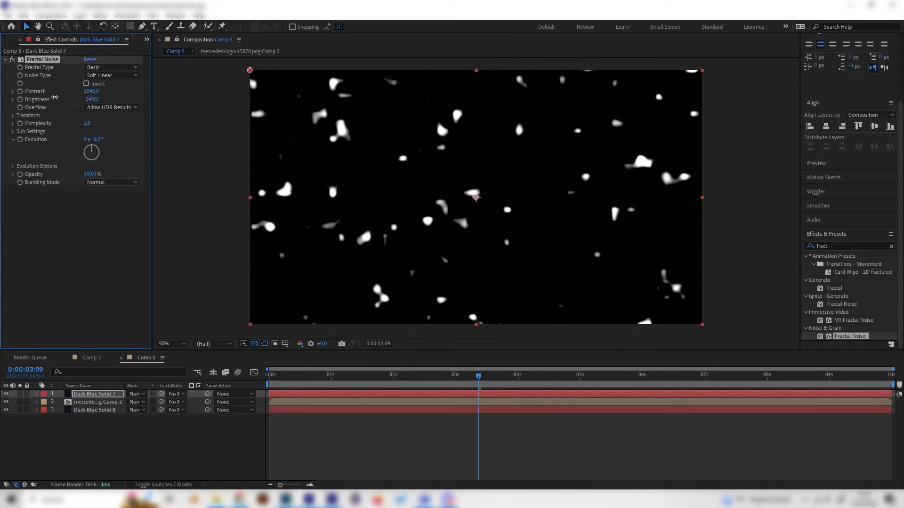
Step: Animate the noise Evolution with a keyframe of 0x+0° at the timeline start and 7x+10° at the last frame
left_click_drag(354, 379, 4, 436)
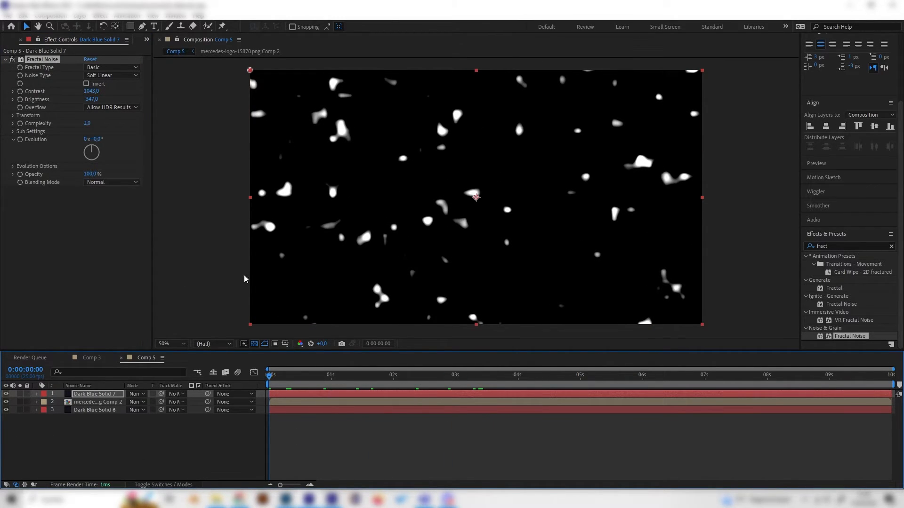
left_click(20, 139)
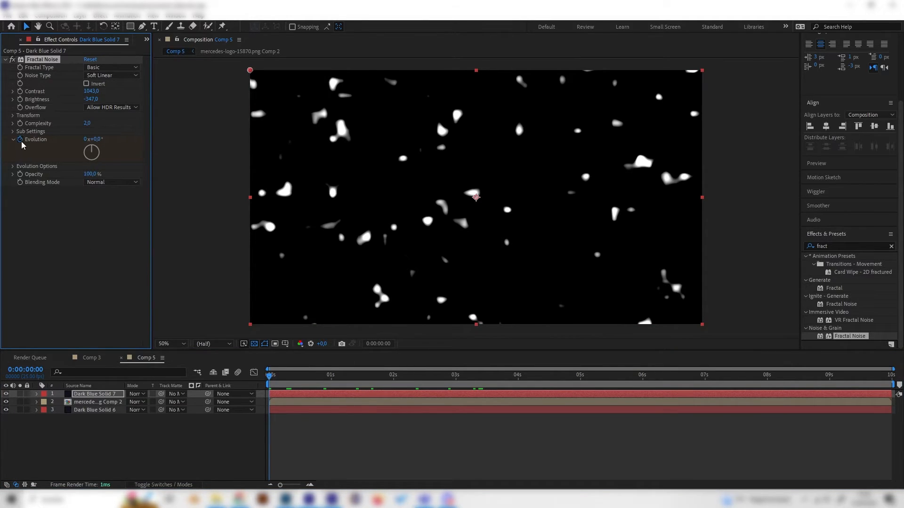
left_click(889, 377)
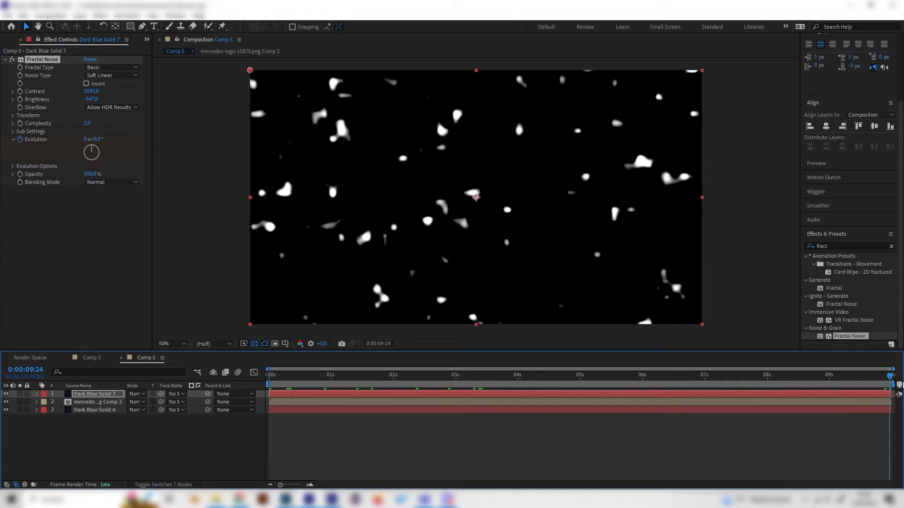
mouse_move(93, 164)
left_mouse_down()
mouse_move(109, 197)
mouse_move(177, 168)
mouse_move(81, 133)
mouse_move(78, 166)
mouse_move(89, 128)
mouse_move(104, 156)
left_mouse_up()
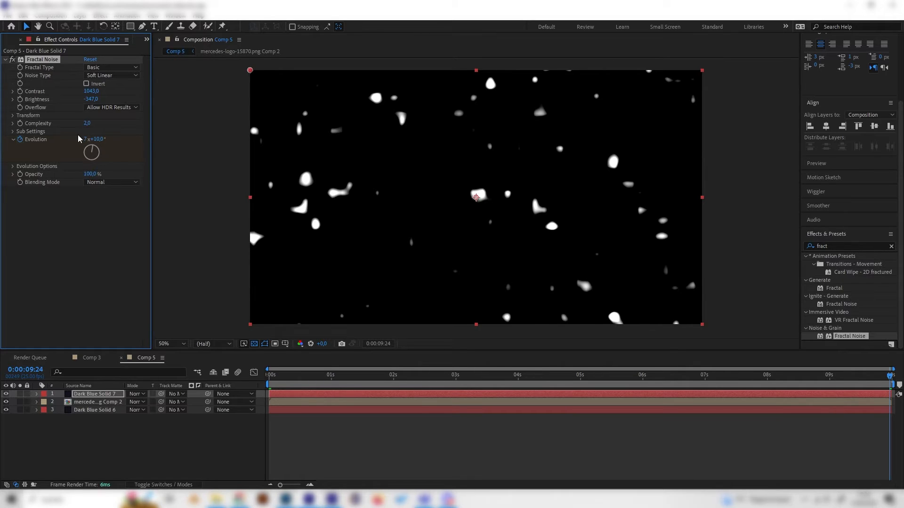
Step: Preview the evolving noise specks by scrubbing and playing the timeline, and leave the noise layer deselected
left_click_drag(510, 380, 397, 392)
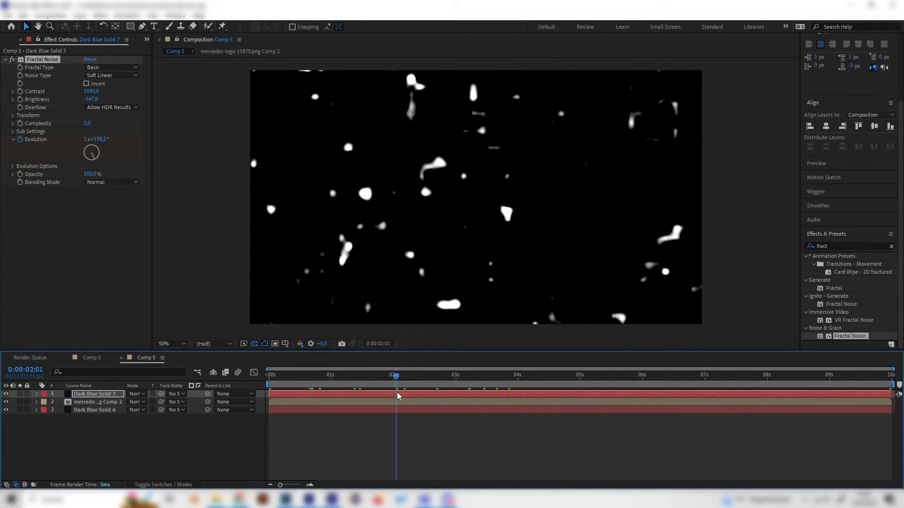
key("space")
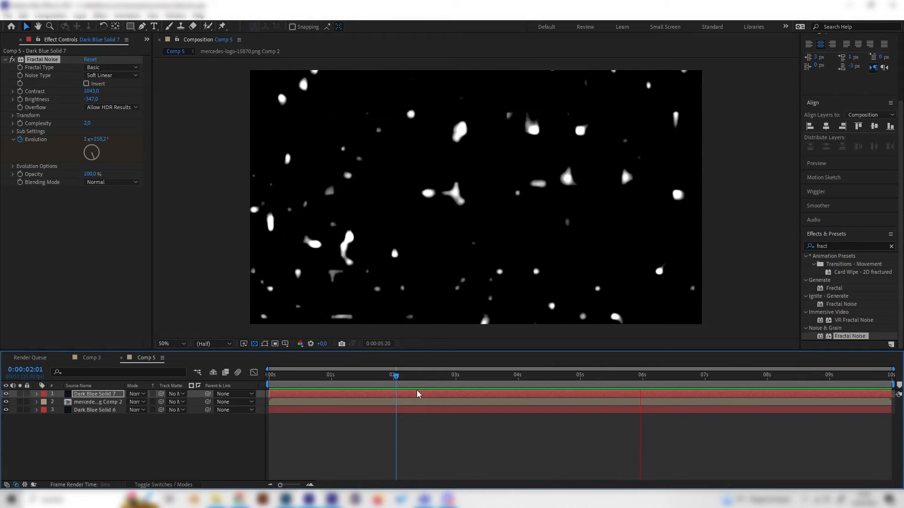
key("space")
left_click_drag(583, 379, 366, 433)
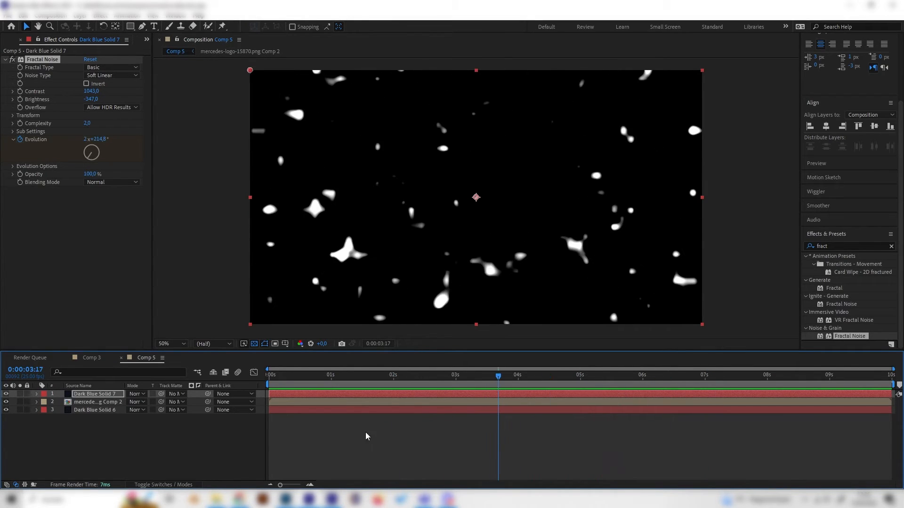
left_click(101, 395)
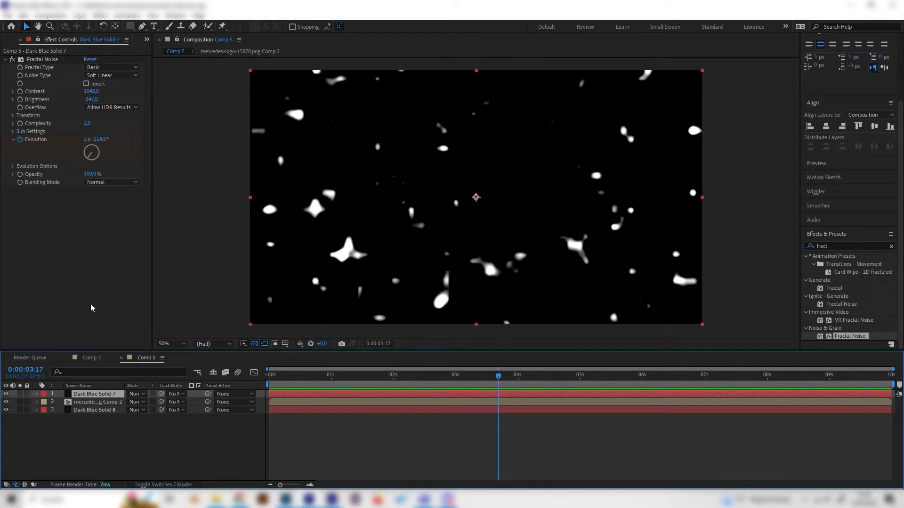
left_click(156, 448)
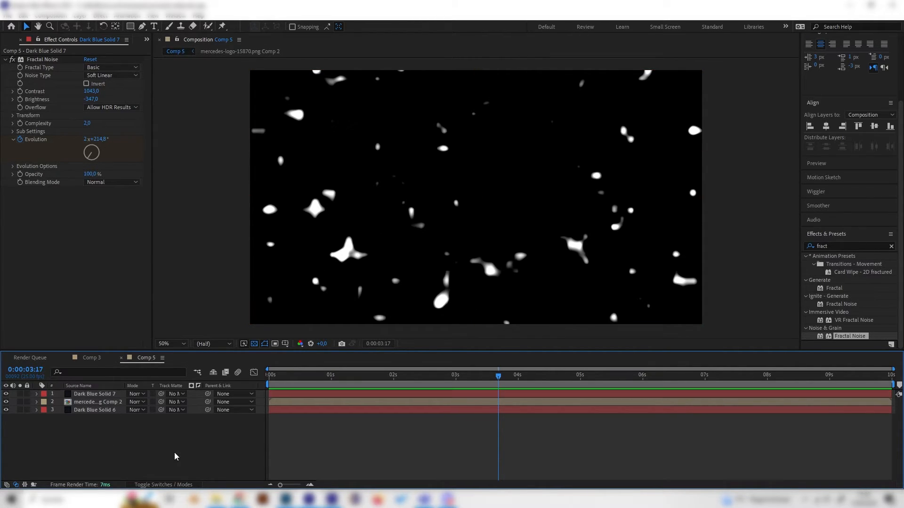
Step: Duplicate the mercedes-logo-15870.png Comp 2 layer beneath the noise solid
left_click(96, 402)
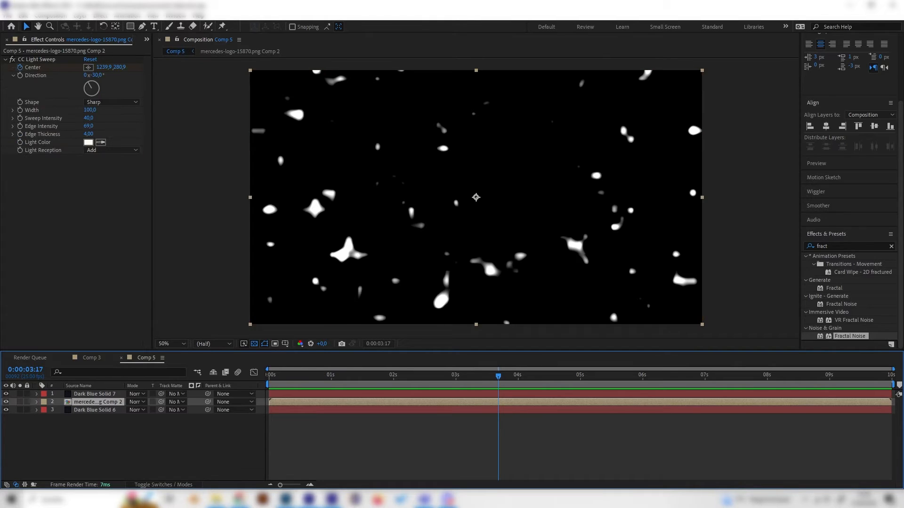
left_click(128, 458)
left_click(82, 403)
key("ctrl+d")
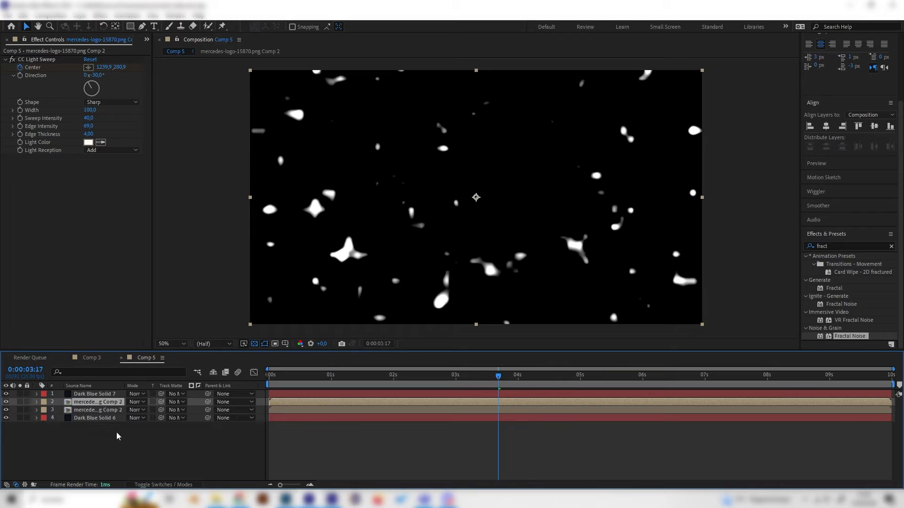
Step: Set the track matte of Dark Blue Solid 7 to the upper Mercedes logo copy and scrub the timeline to check the masked specks
left_click(116, 395)
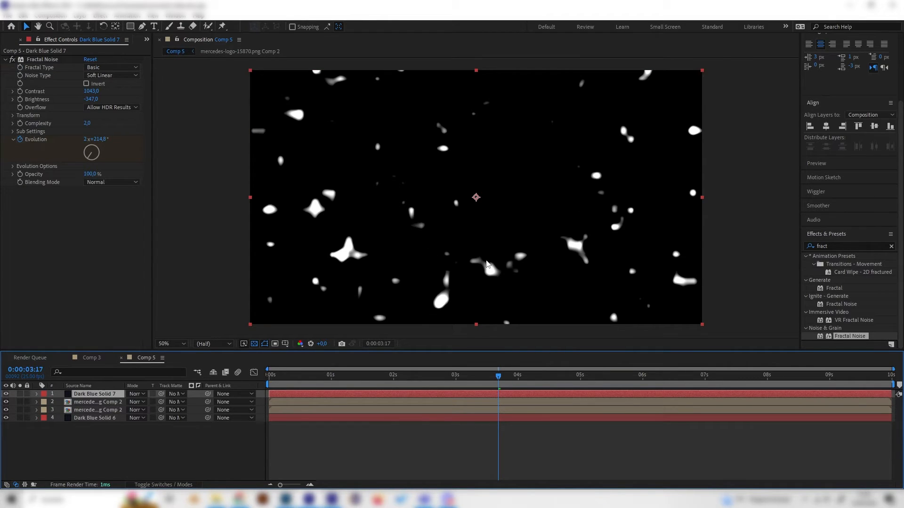
left_click(177, 395)
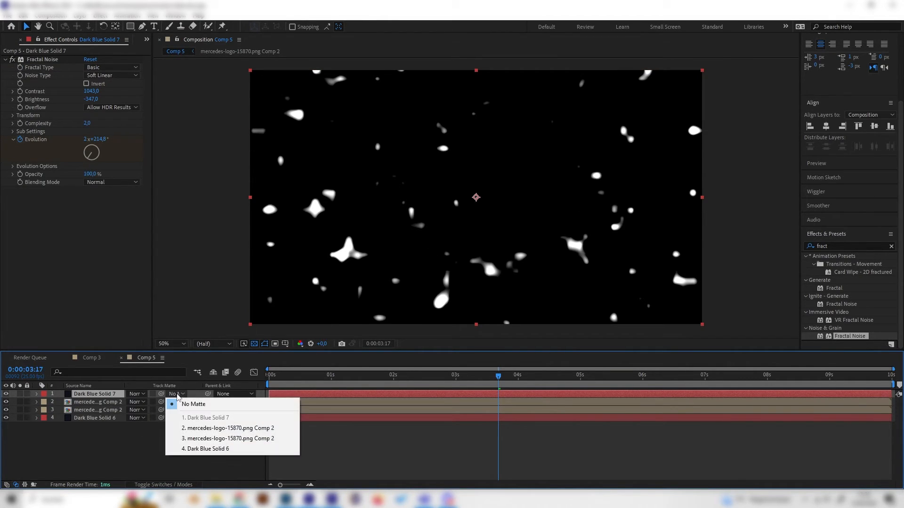
left_click(203, 428)
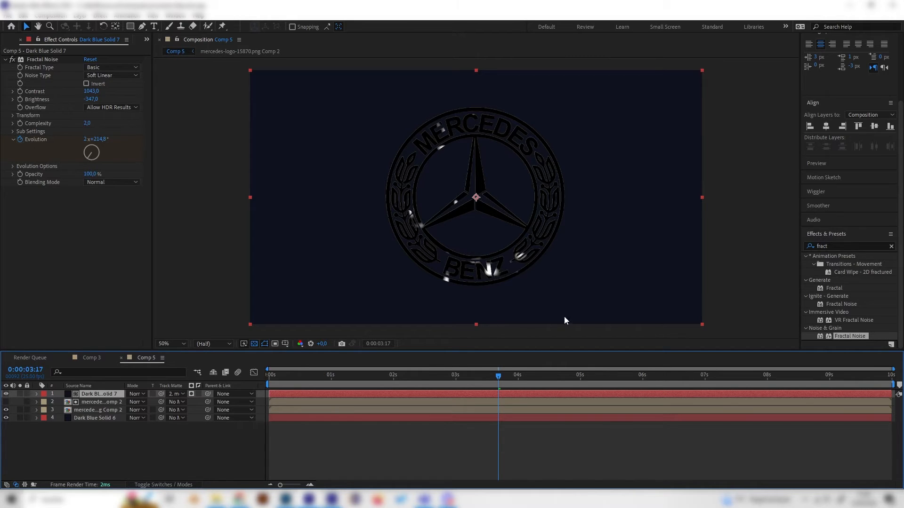
mouse_move(416, 377)
left_mouse_down()
mouse_move(392, 386)
mouse_move(425, 407)
mouse_move(426, 386)
left_mouse_up()
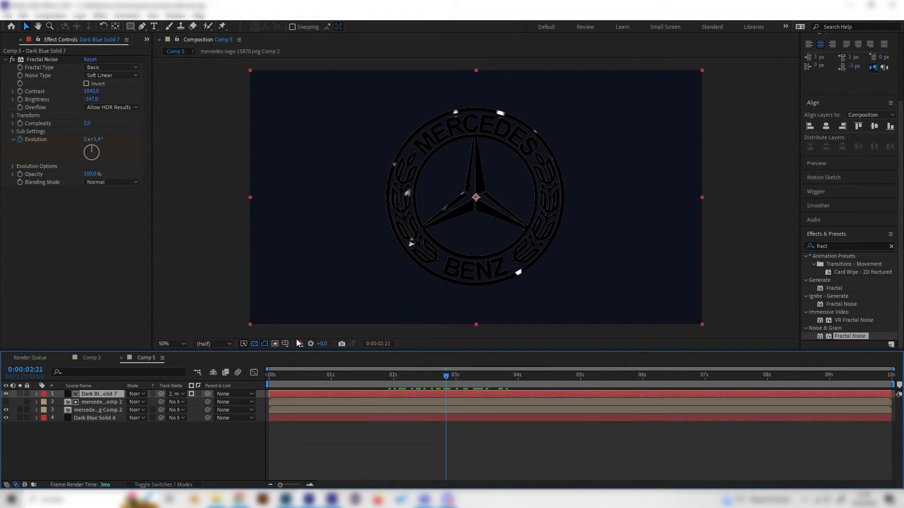
Step: Pre-compose the noise solid together with its matte logo layer, moving all attributes into the new composition
left_click(112, 441)
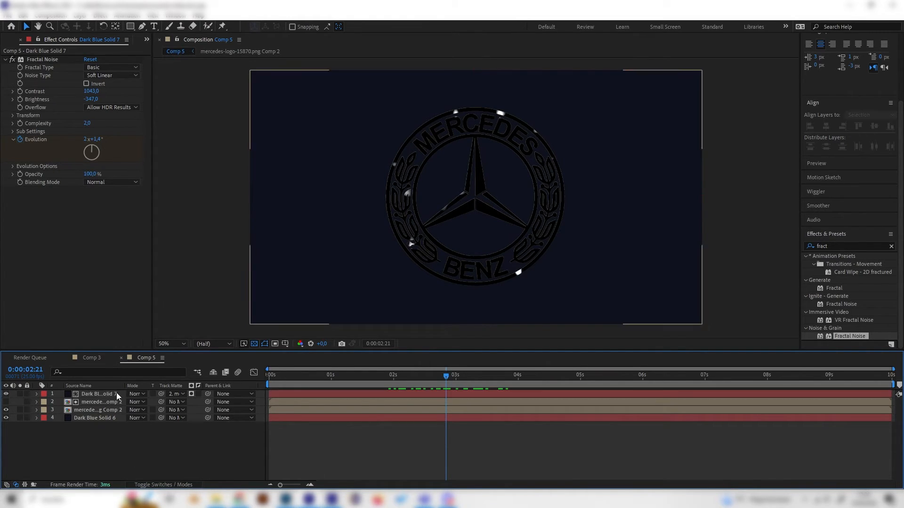
left_click(117, 394)
left_click(107, 402, "shift")
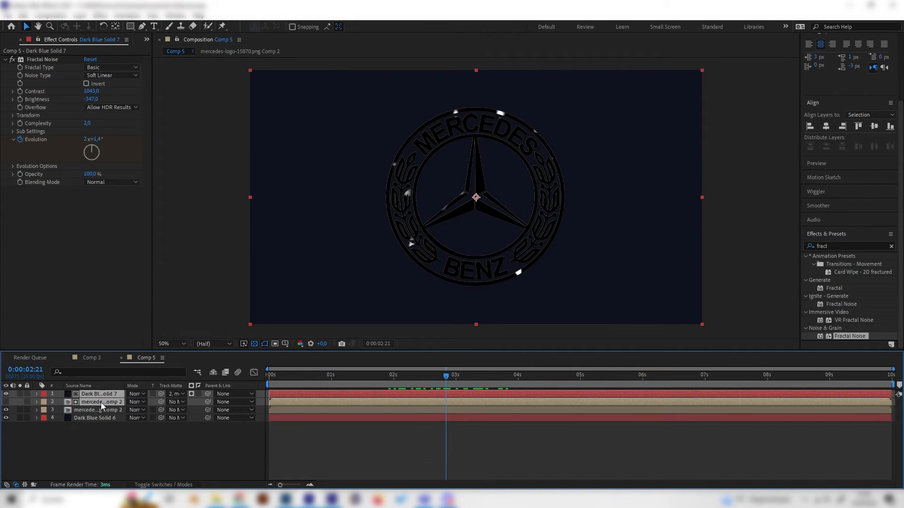
right_click(101, 397)
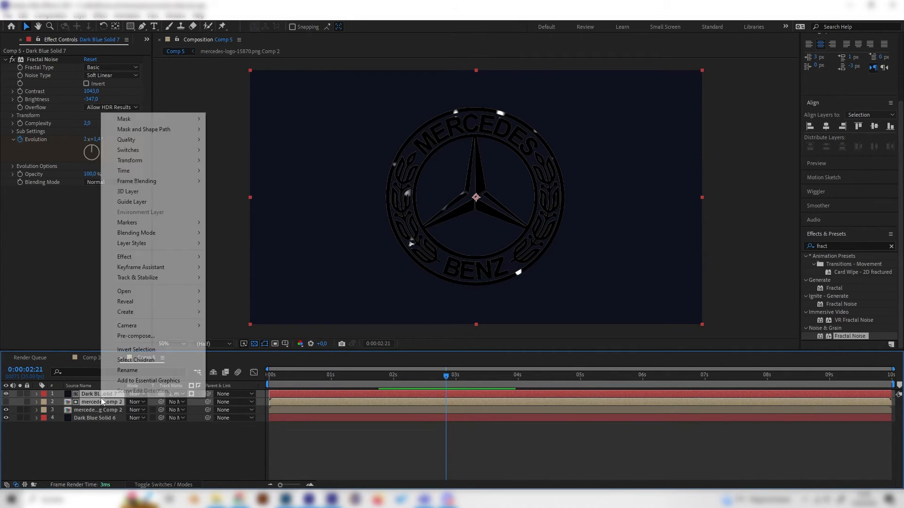
left_click(136, 336)
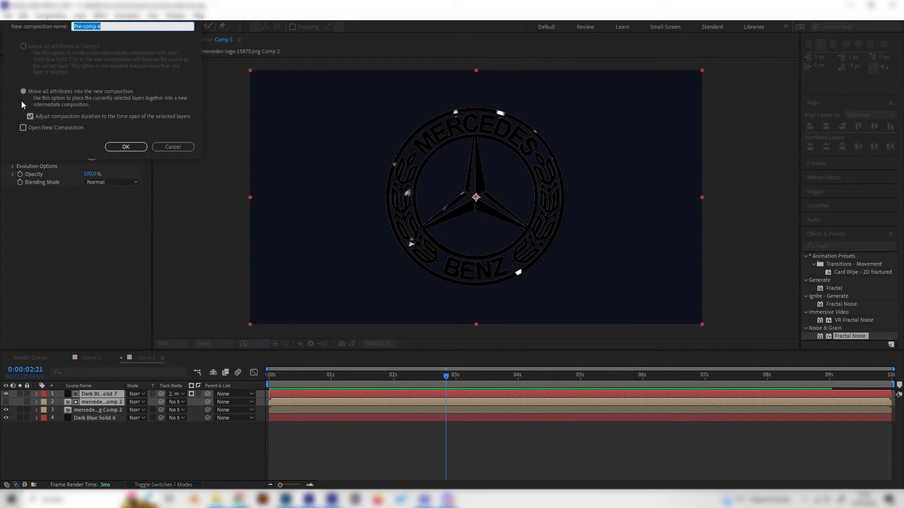
left_click(125, 147)
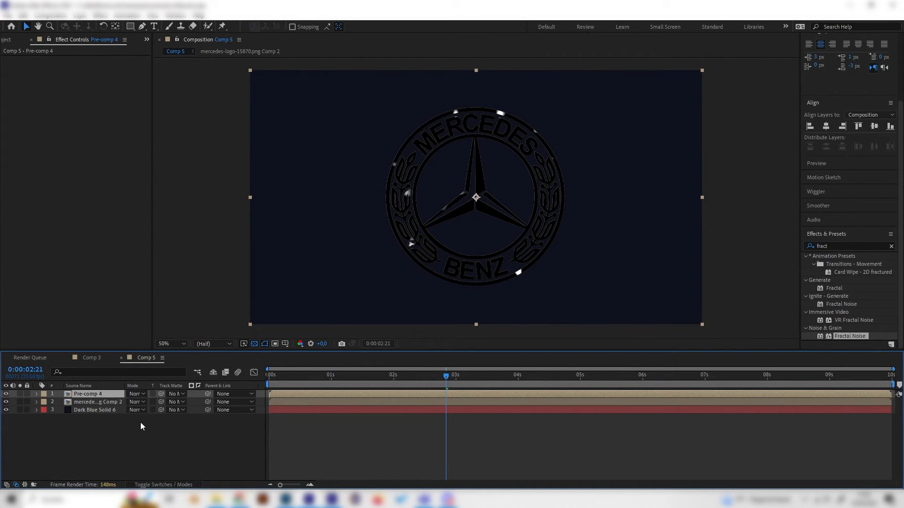
Step: Set the blending mode of the pre-composed noise layer to Add and scrub the timeline to check the glints over the gold logo
left_click(141, 395)
left_click(169, 176)
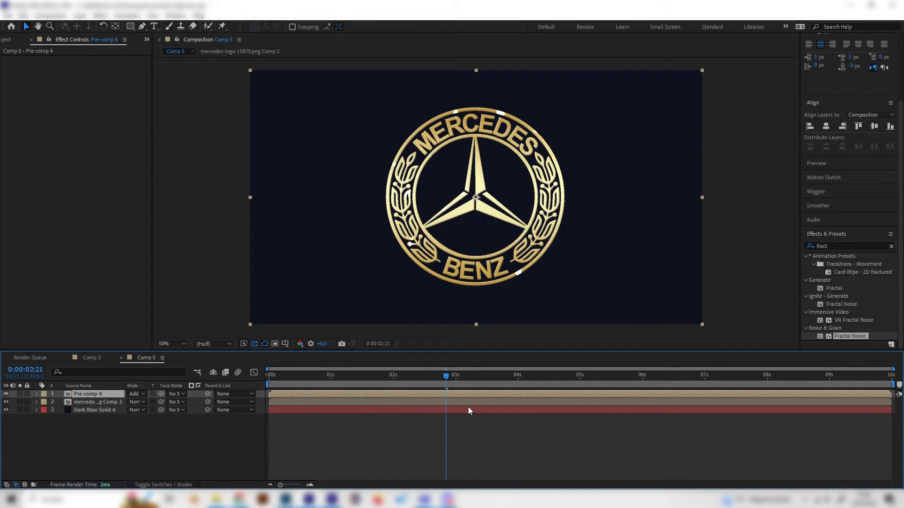
left_click_drag(456, 378, 496, 380)
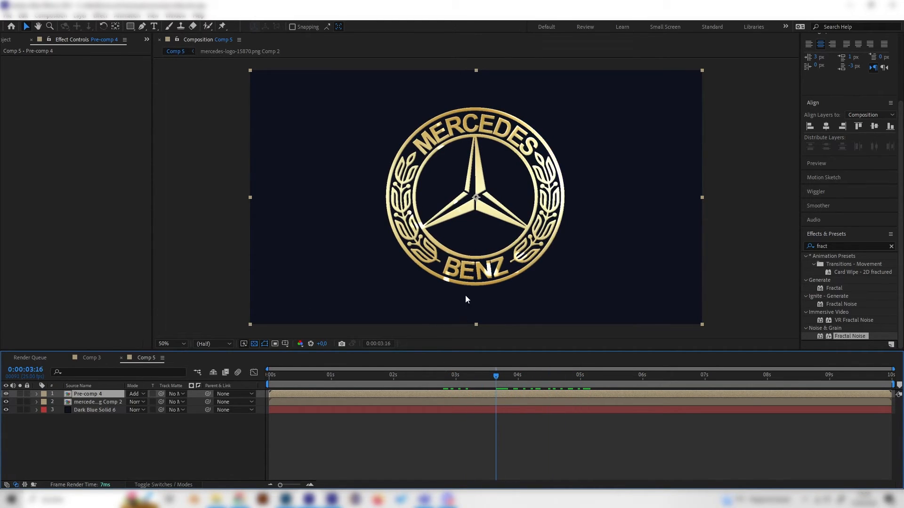
left_click_drag(434, 373, 511, 445)
left_click(105, 453)
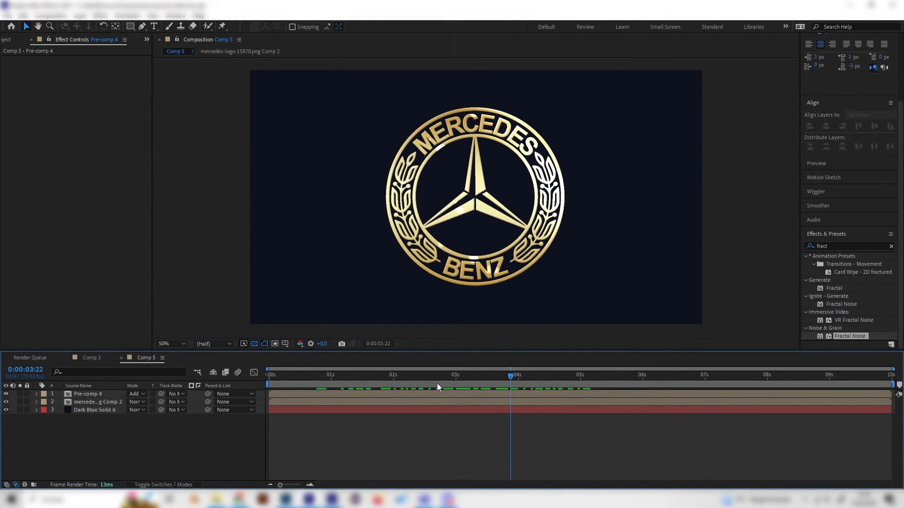
left_click_drag(413, 379, 463, 377)
Step: Search the effects for "cross" and apply CC Cross Blur to Pre-comp 4 with Radius X 147 and Radius Y 150
left_click(85, 394)
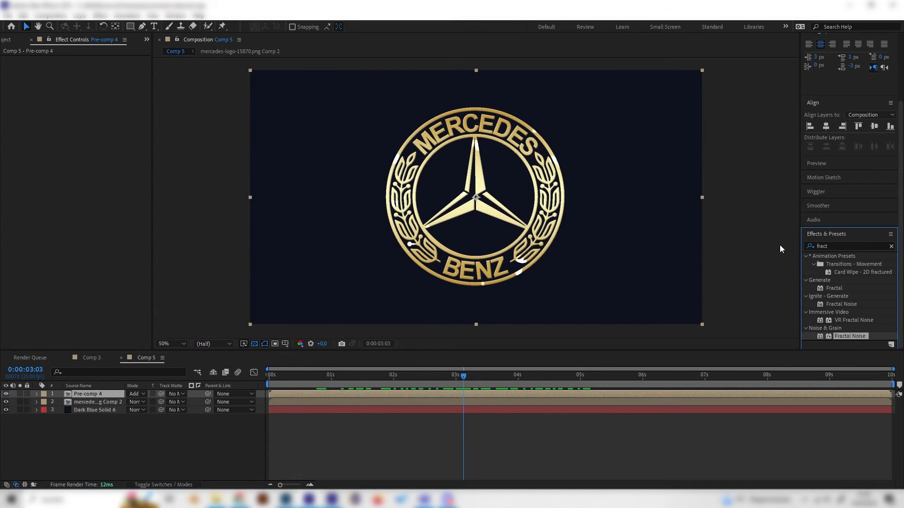
left_click(808, 249)
type("cross")
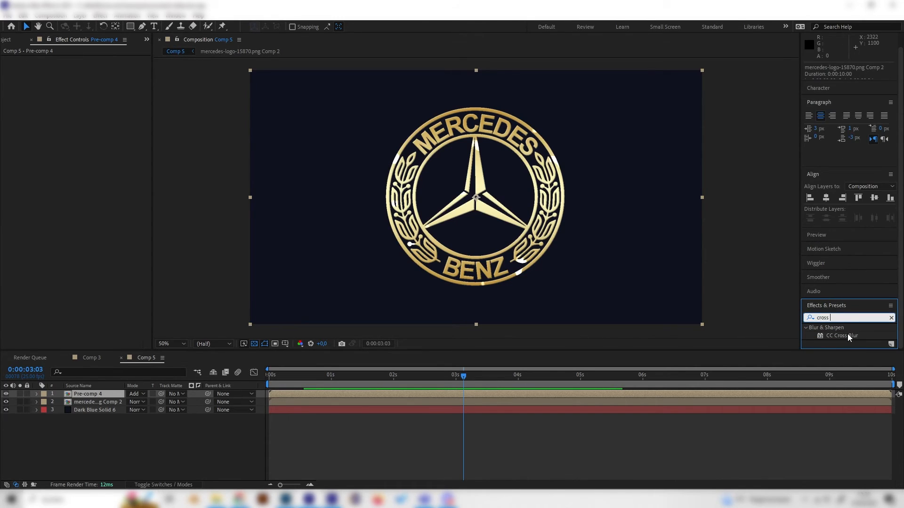
double_click(846, 336)
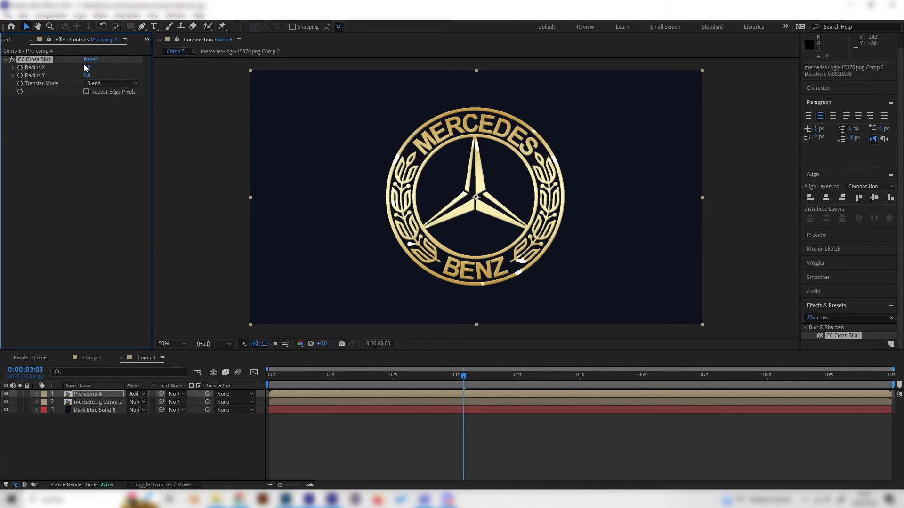
left_click_drag(98, 66, 162, 75)
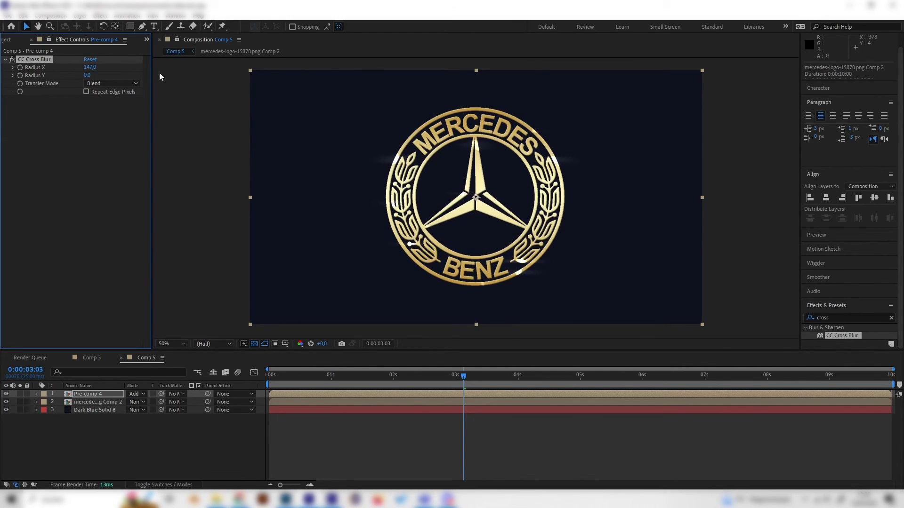
left_click_drag(94, 76, 120, 78)
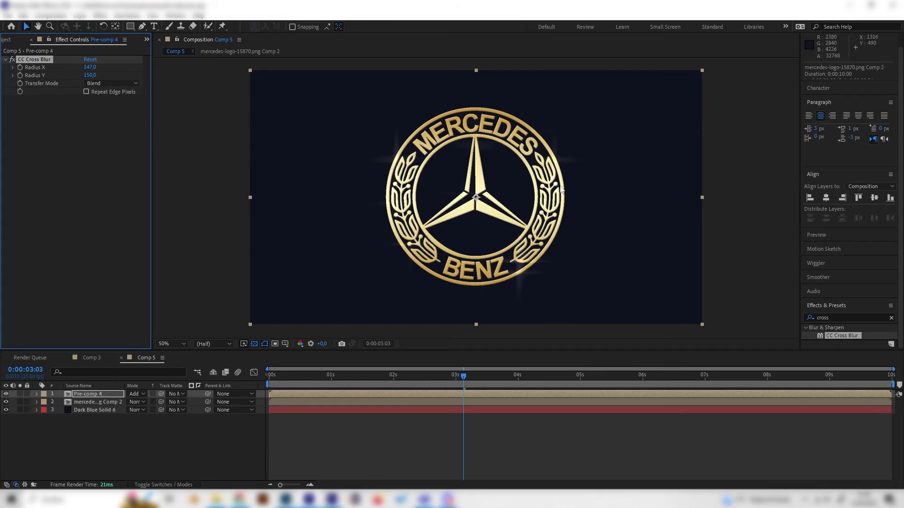
Step: Preview the cross-shaped sparkles by playing and scrubbing the timeline
left_click_drag(407, 376, 339, 377)
key("space")
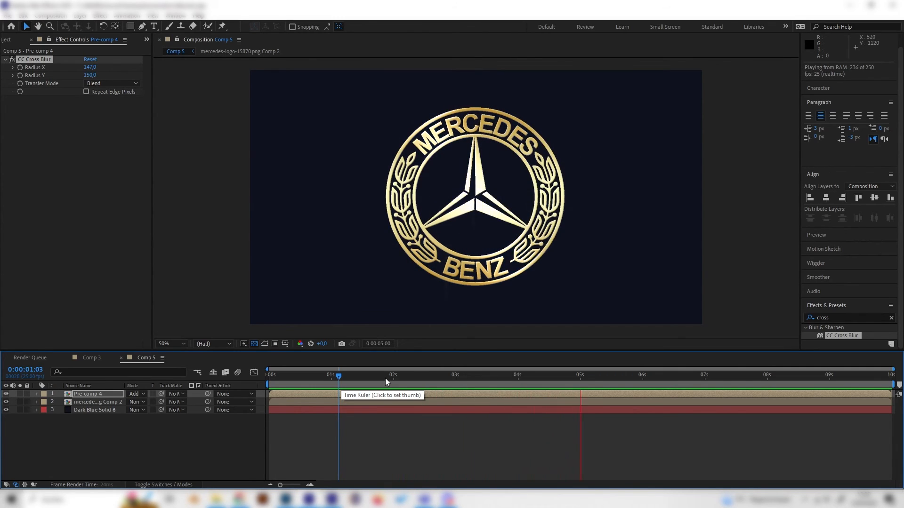
key("space")
left_click_drag(387, 378, 413, 385)
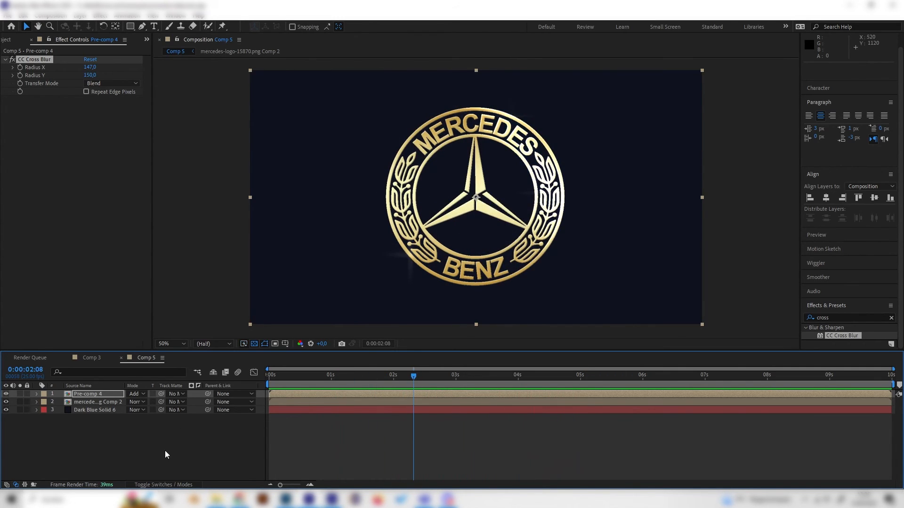
Step: Duplicate the Pre-comp 4 sparkle layer twice to intensify the glints, checking the brightness around 0:00:03:12
left_click(164, 451)
left_click(100, 394)
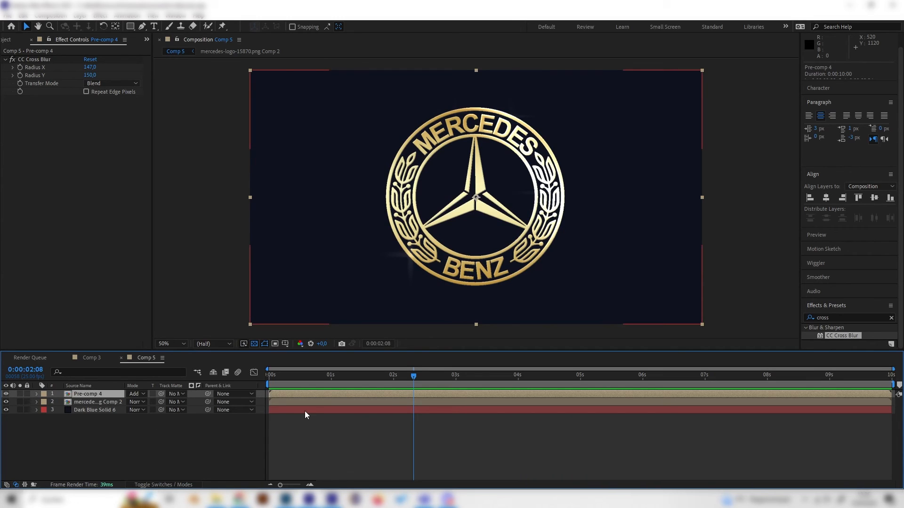
left_click(116, 417)
left_click(103, 394)
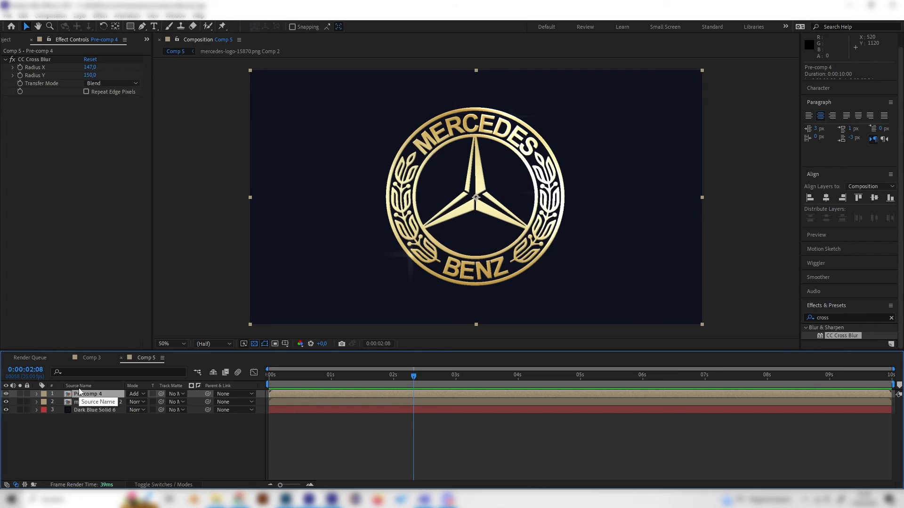
key("ctrl+d")
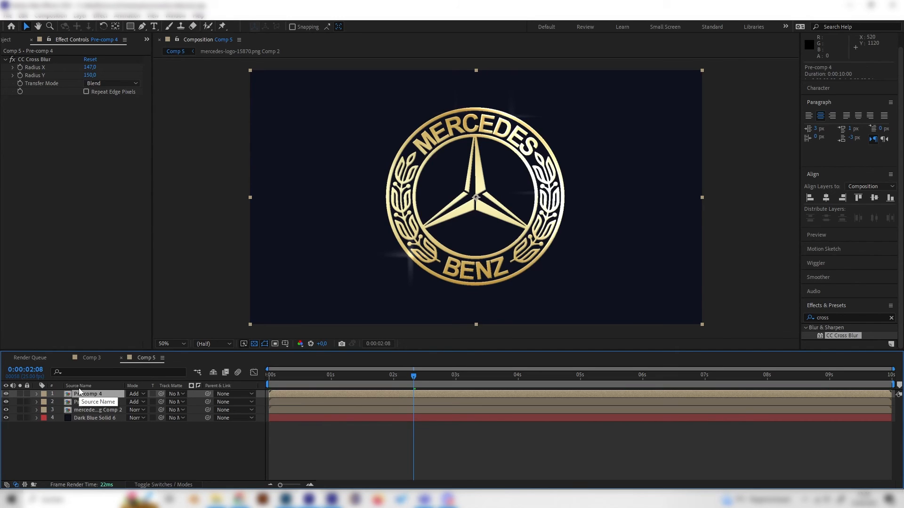
left_click(485, 376)
left_click(486, 379)
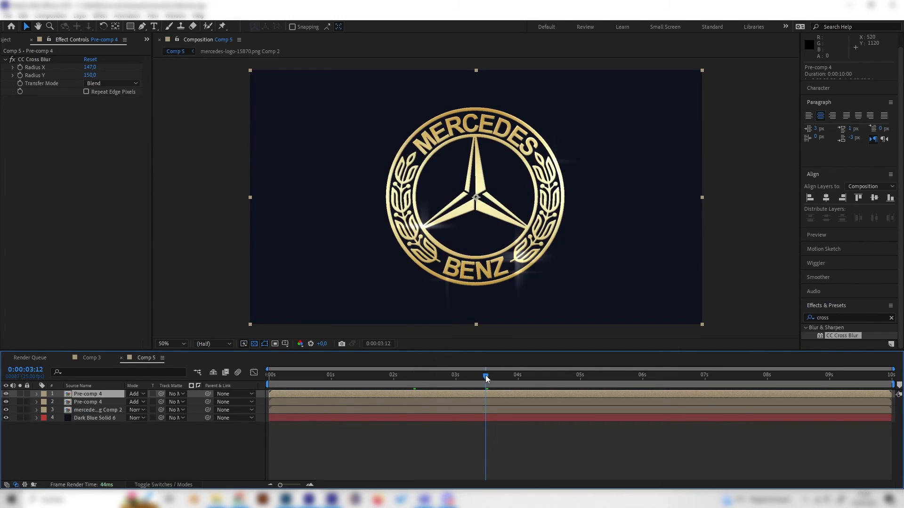
key("ctrl+d")
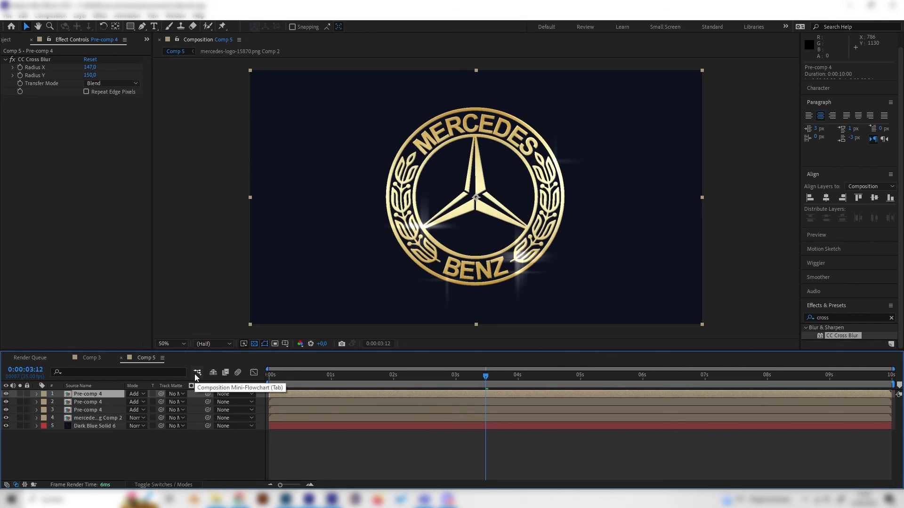
Step: Play back the logo animation to examine the strengthened sparkles from the three stacked pre-comp layers
left_click(517, 376)
key("space")
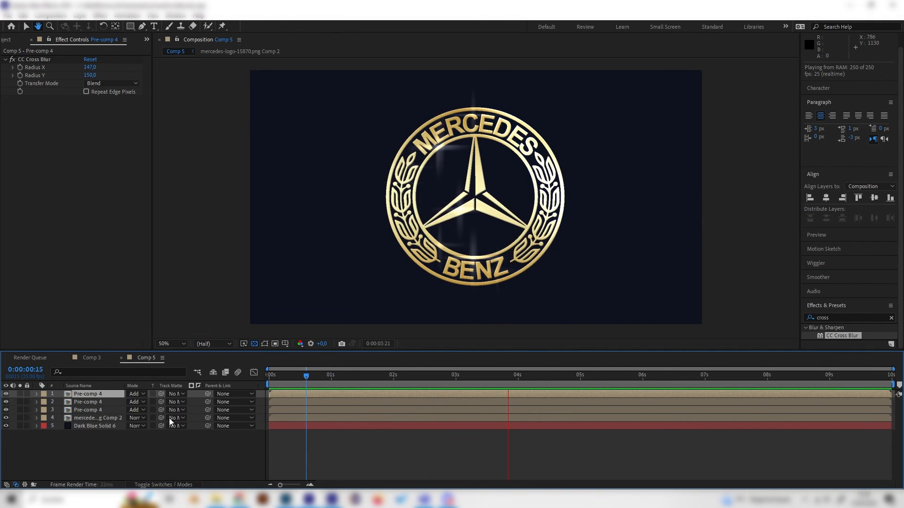
key("space")
left_click(59, 410)
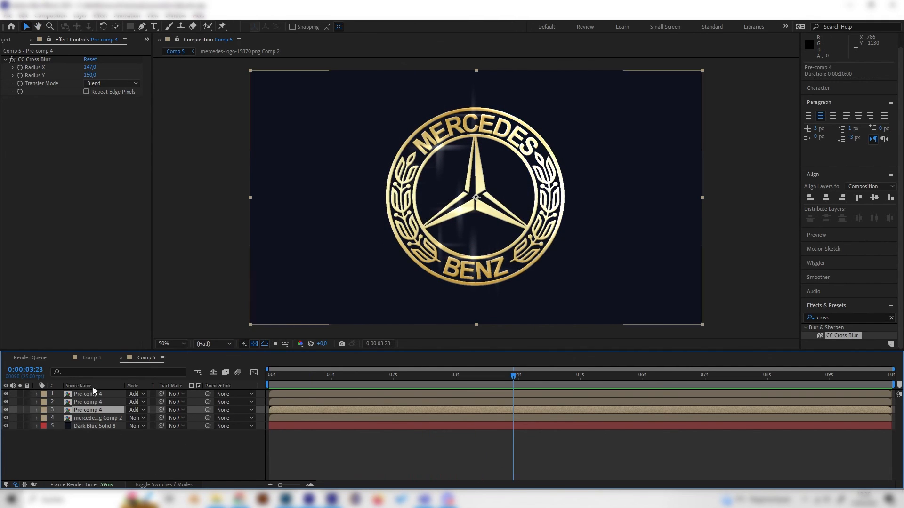
mouse_move(450, 380)
left_mouse_down()
mouse_move(422, 393)
mouse_move(413, 413)
left_mouse_up()
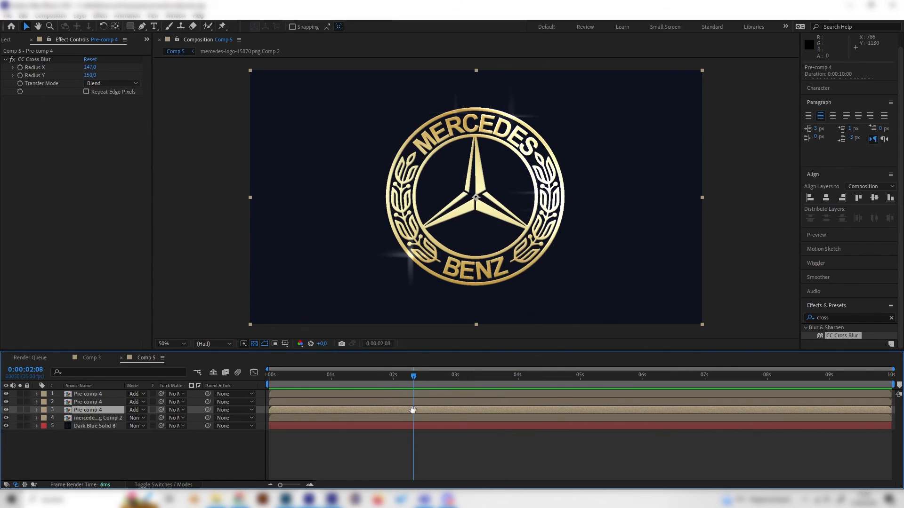
key("space")
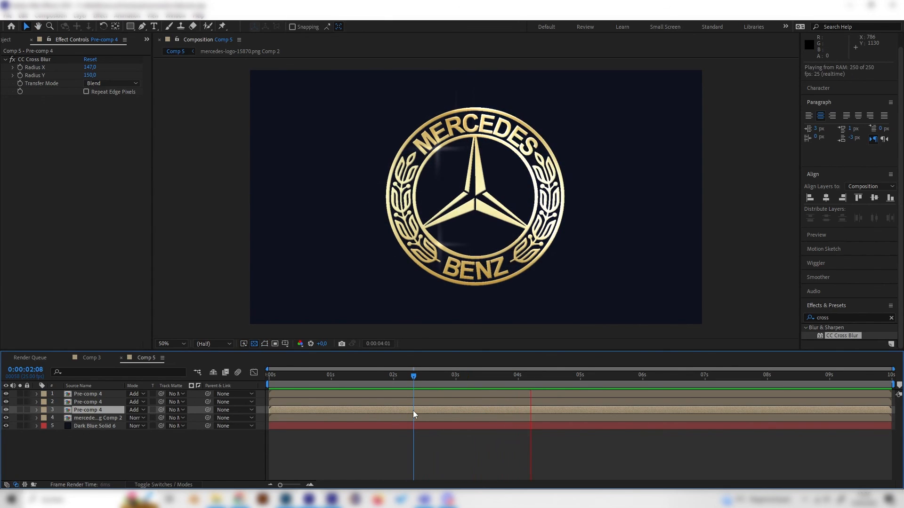